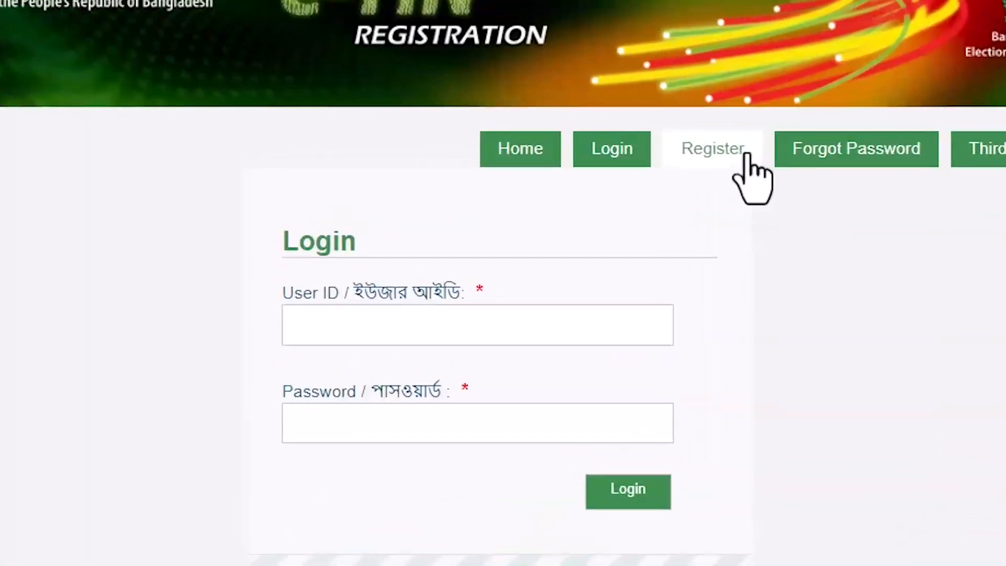
Open the new-account registration form and enter the applicant's user ID
click(747, 155)
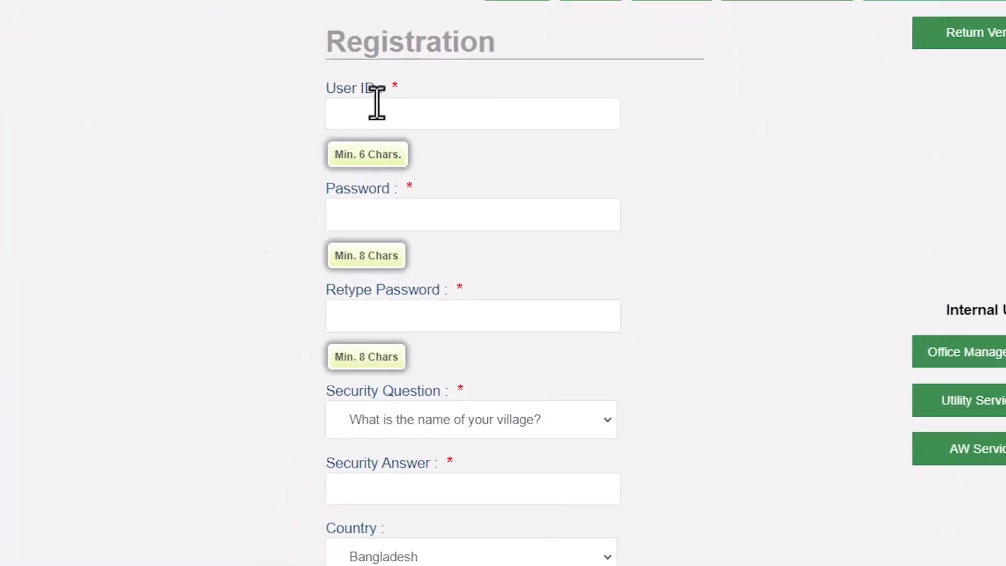
click(377, 110)
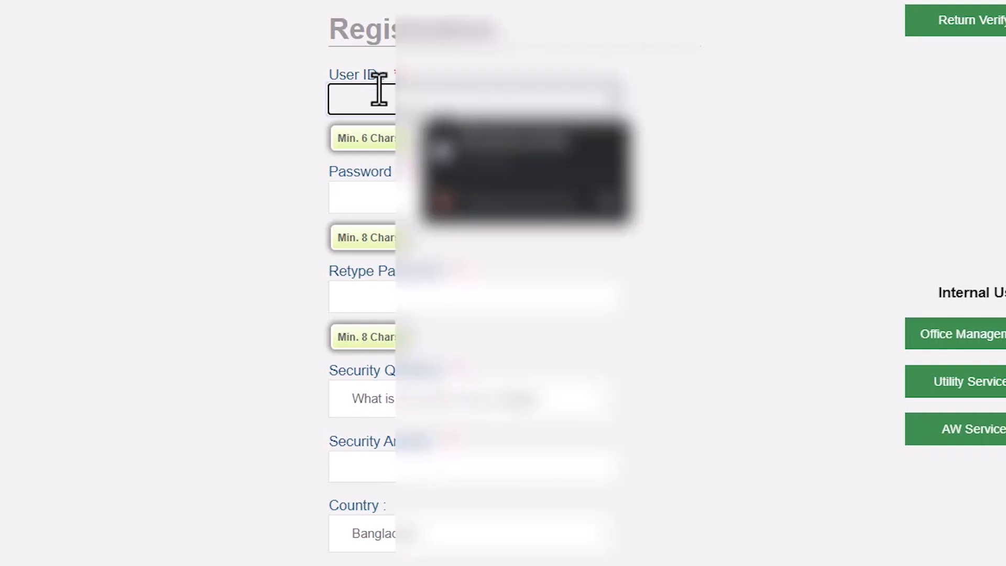
text(M)
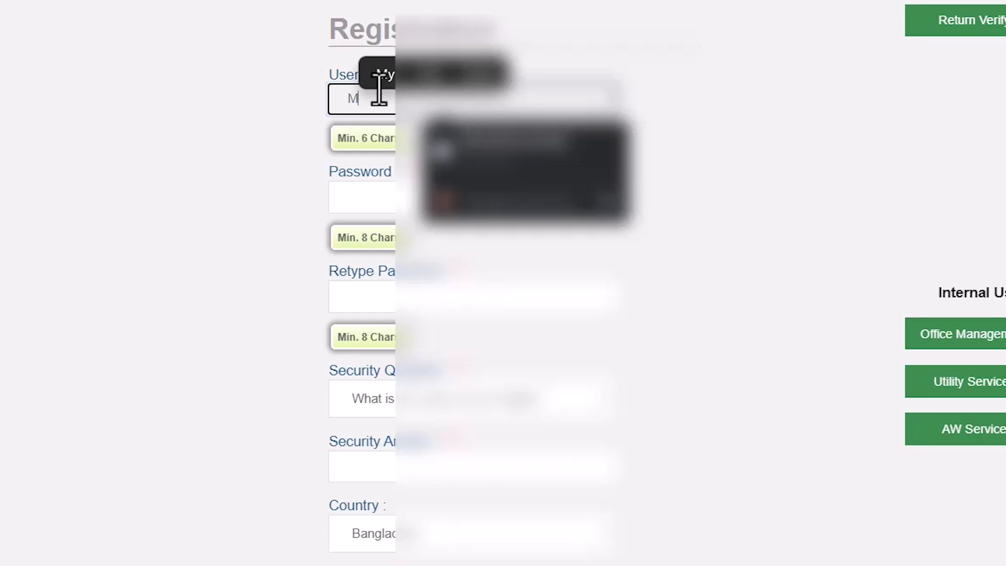
key(BackSpace)
text(R)
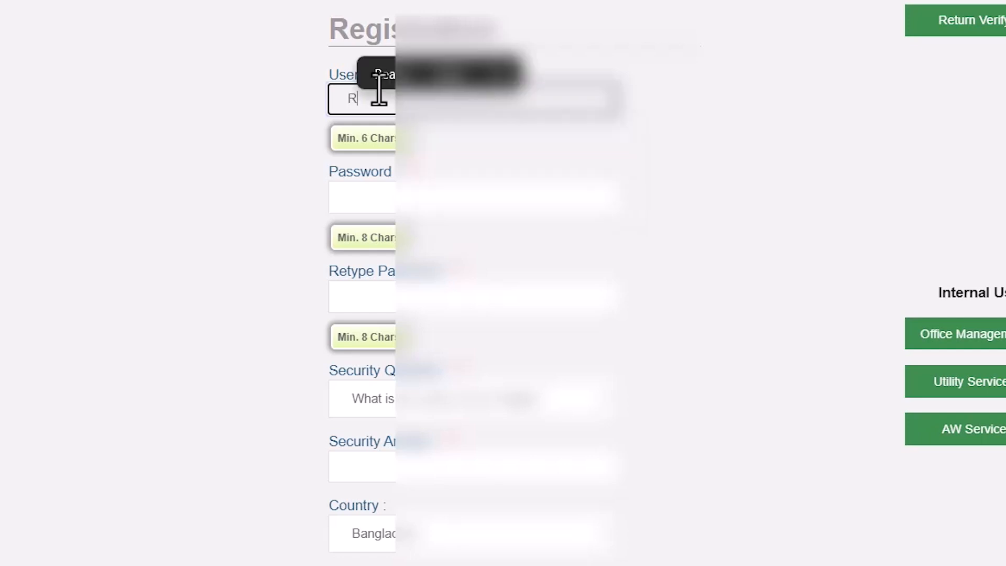
text(ahatur)
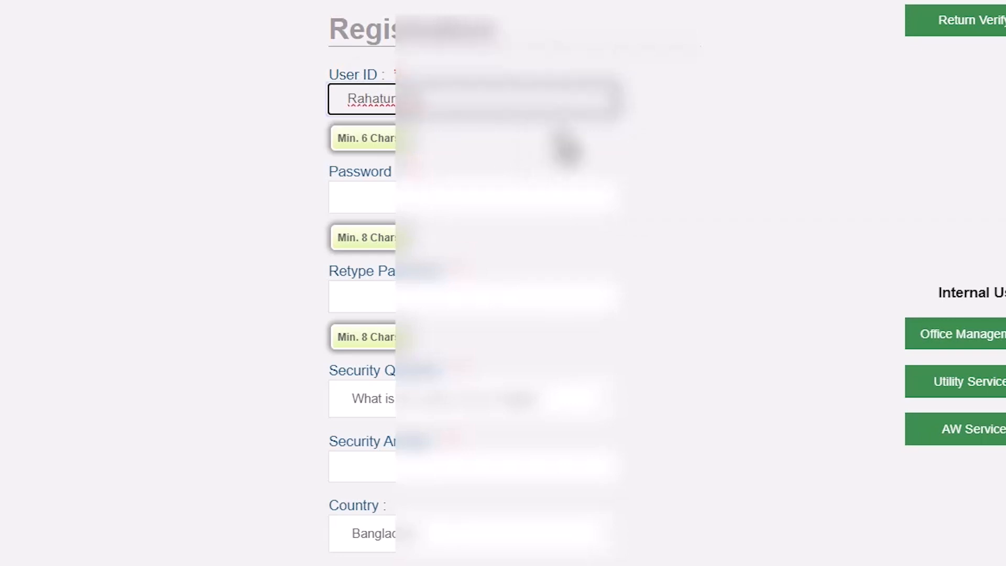
click(556, 154)
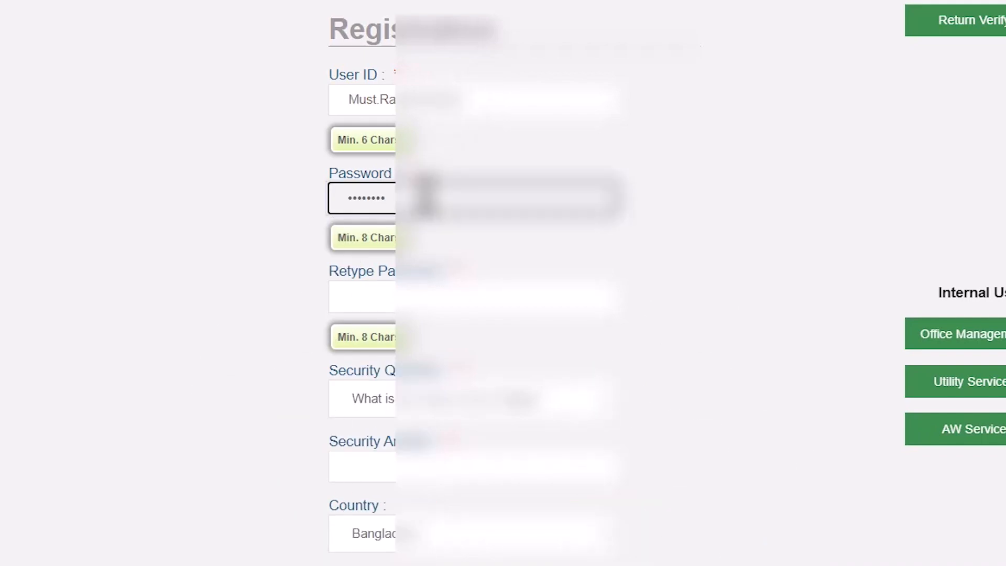
Retype the account password to confirm it and choose the security question about the village name
click(430, 300)
text(••)
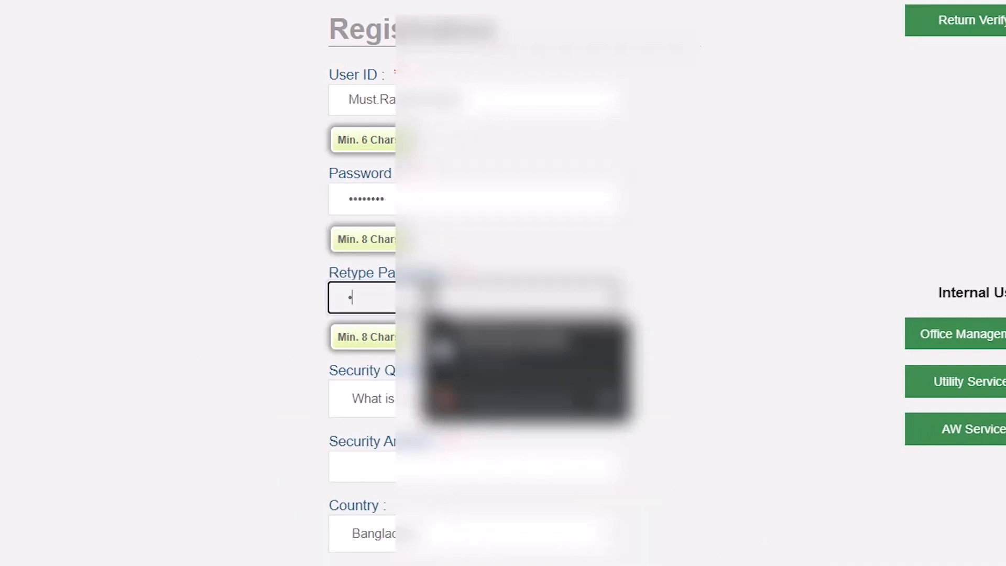
text(•••)
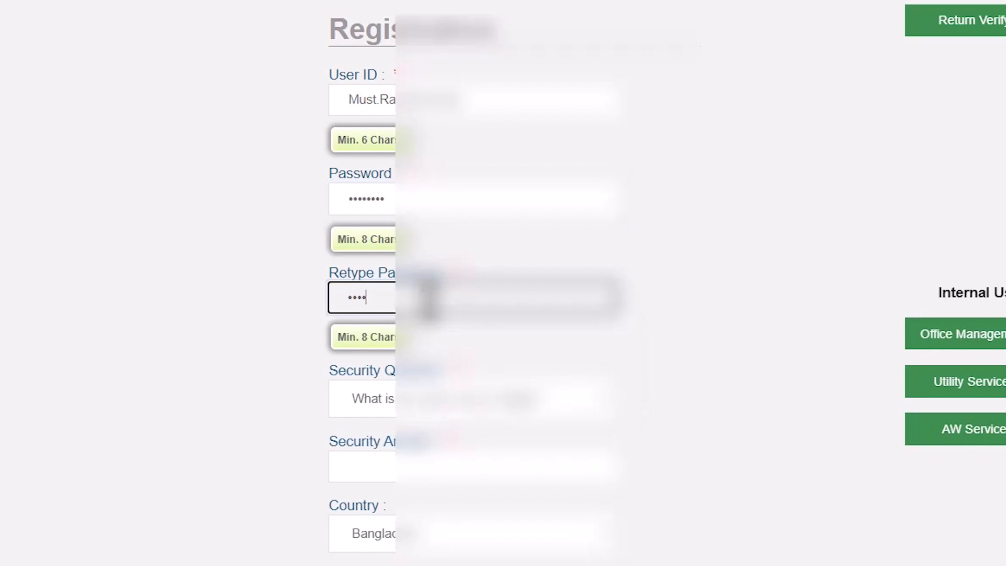
text(•••)
click(517, 360)
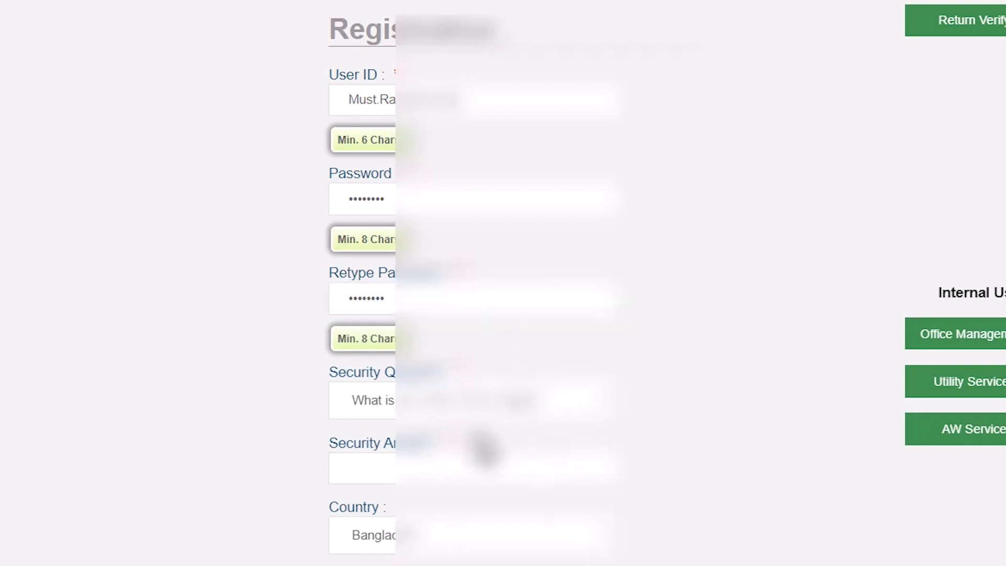
click(519, 402)
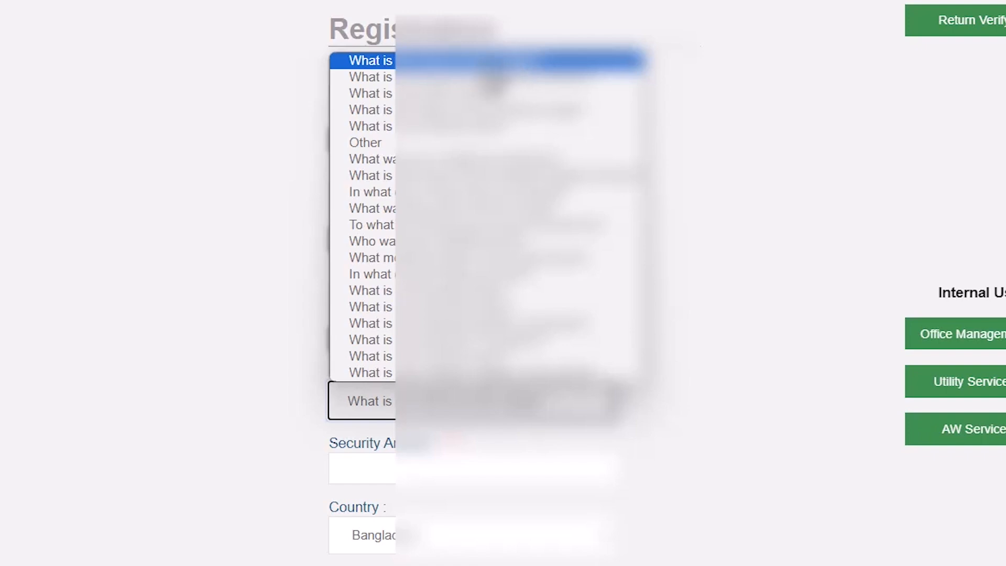
click(491, 62)
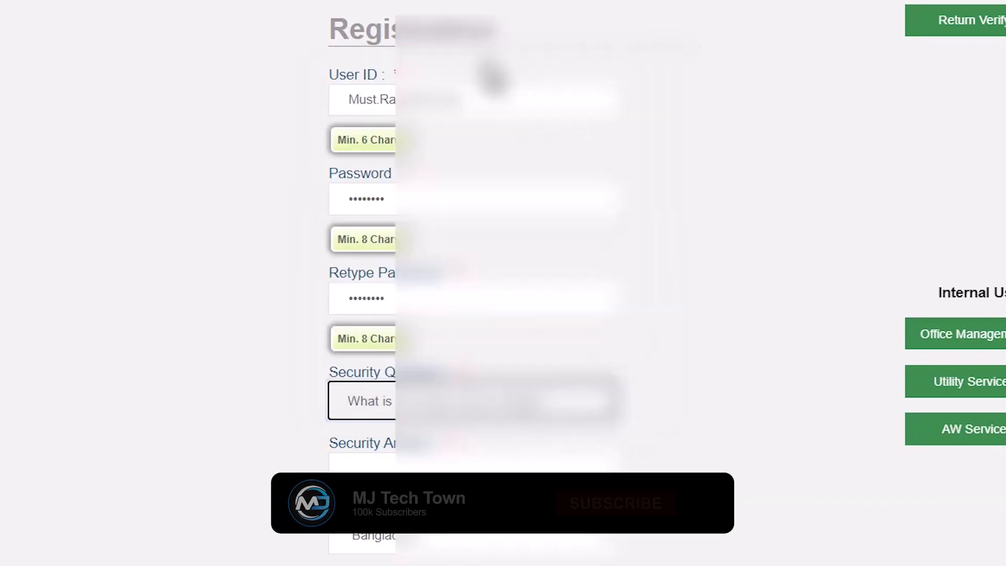
Extend the account password by two characters in both the password and retype password fields
click(457, 193)
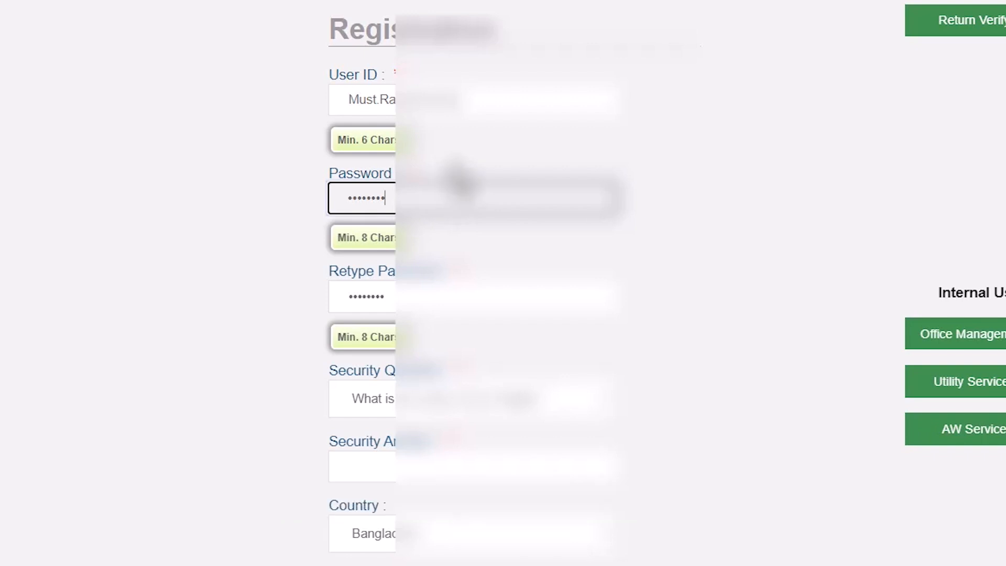
text(12)
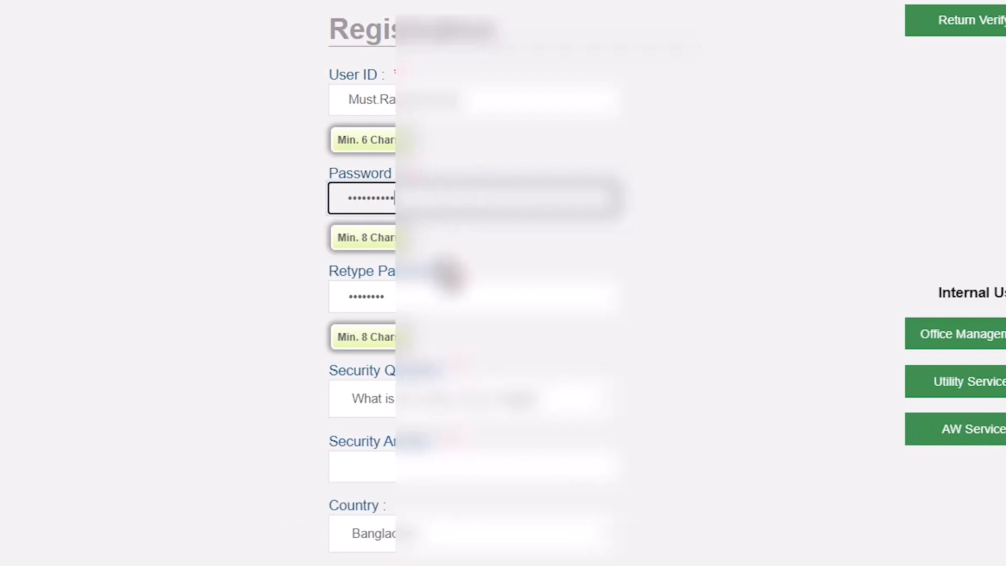
click(439, 298)
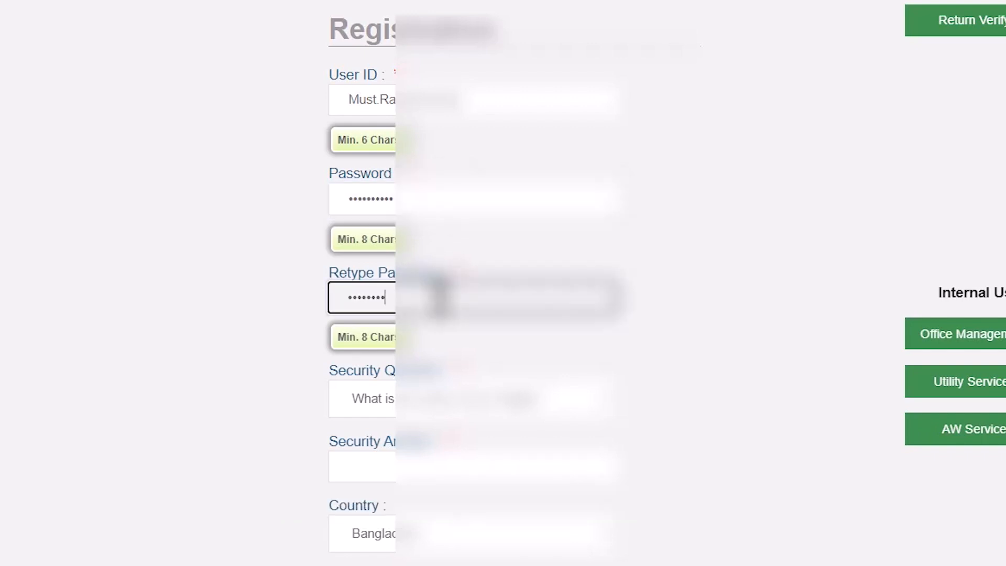
text(••)
Keep the village-name security question and fill in the security answer from the saved suggestion
click(417, 422)
click(417, 414)
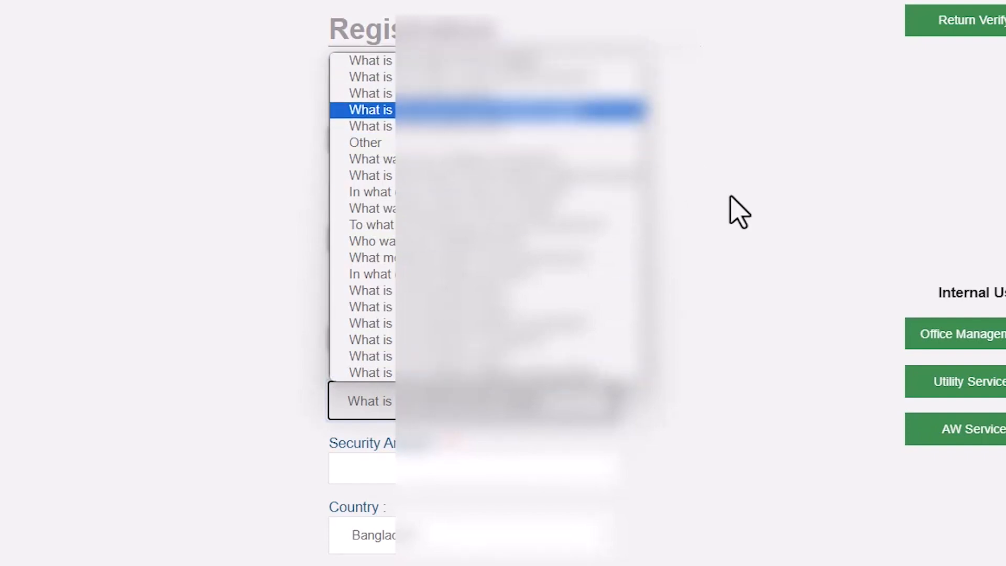
click(566, 454)
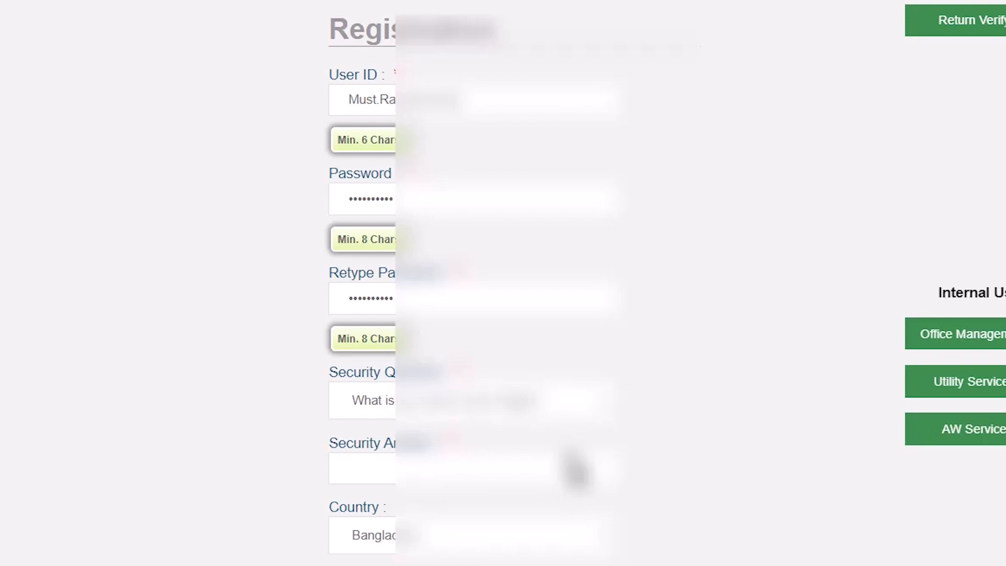
click(421, 467)
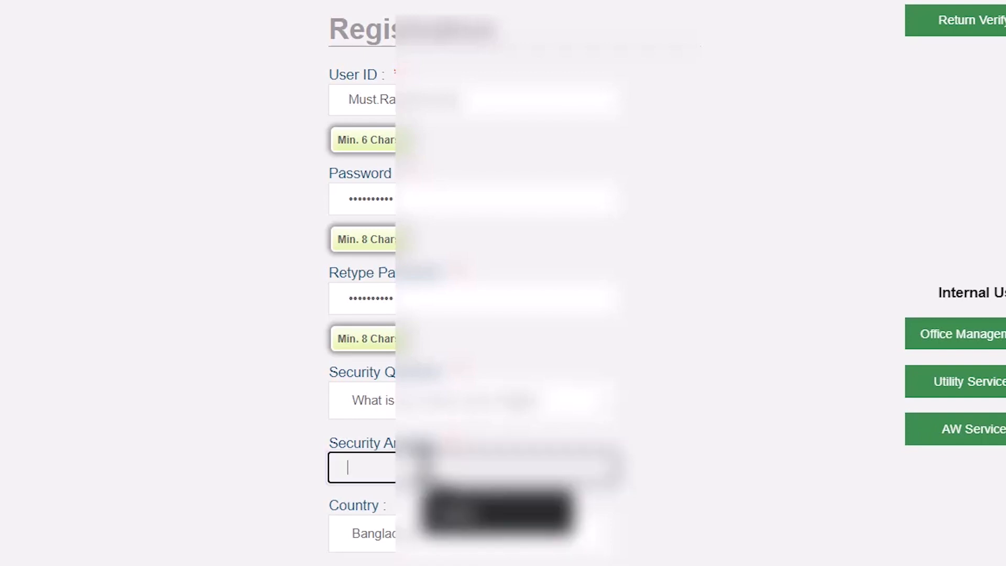
click(451, 513)
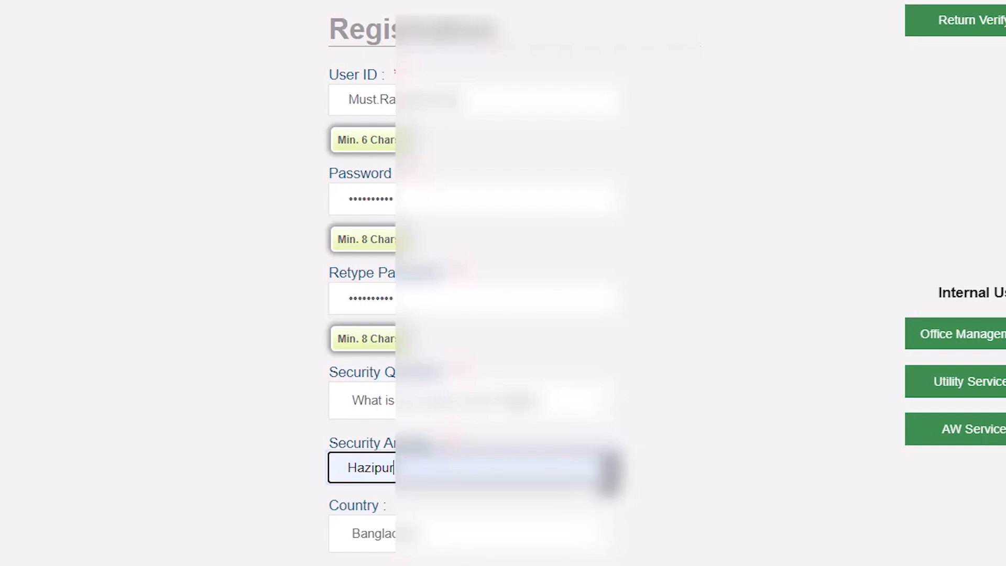
click(698, 494)
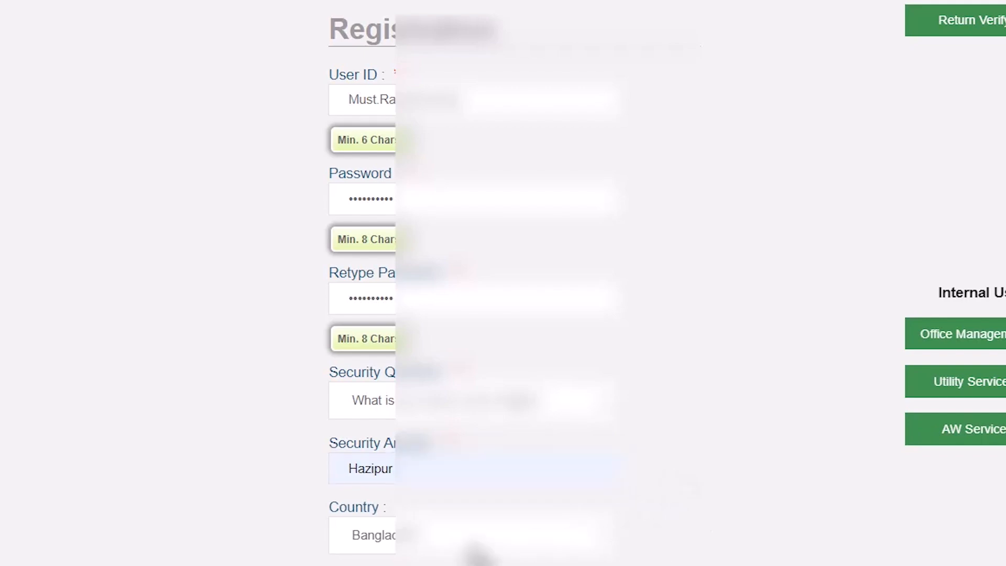
Keep Bangladesh as the country and enter the applicant's mobile number
click(474, 550)
scroll(709, 558, down, 3)
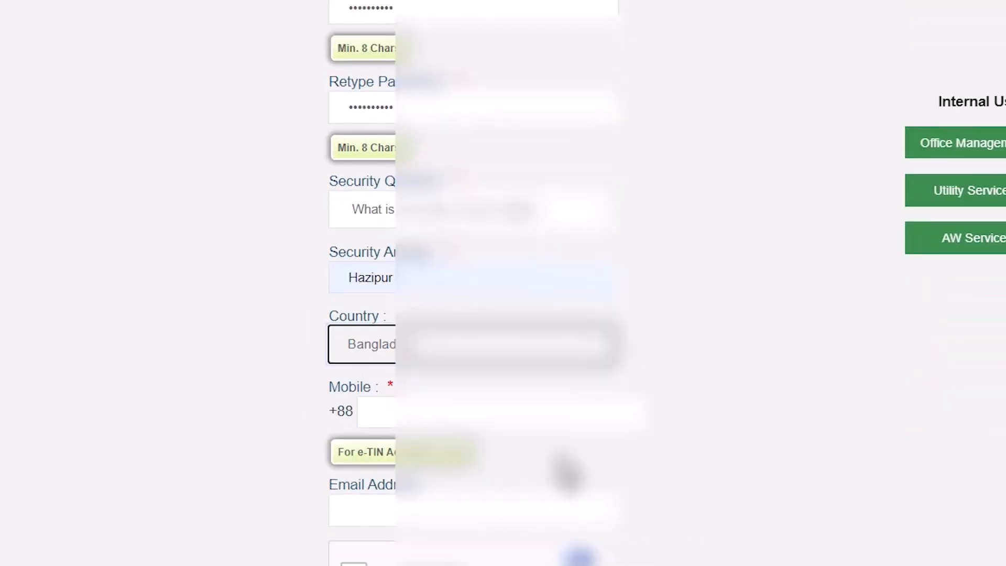
click(458, 411)
text(017)
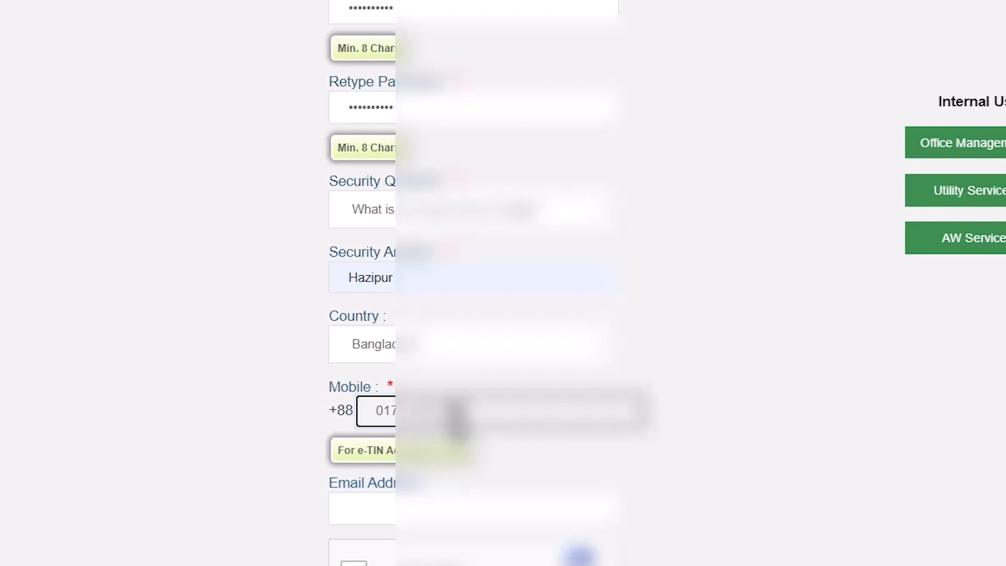
click(553, 469)
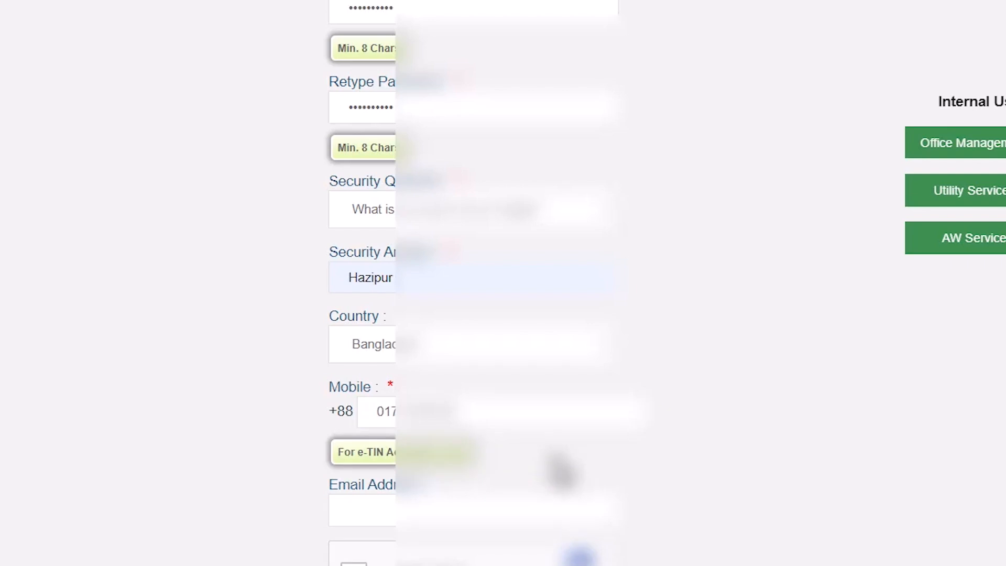
Complete the "I'm not a robot" check and submit the registration form with the email address left blank
scroll(472, 283, down, 3)
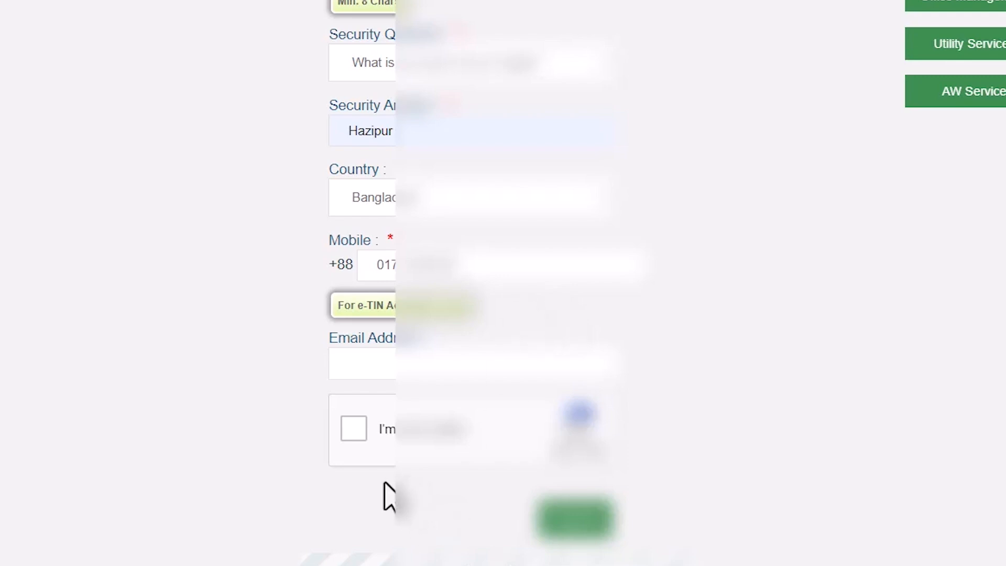
click(351, 439)
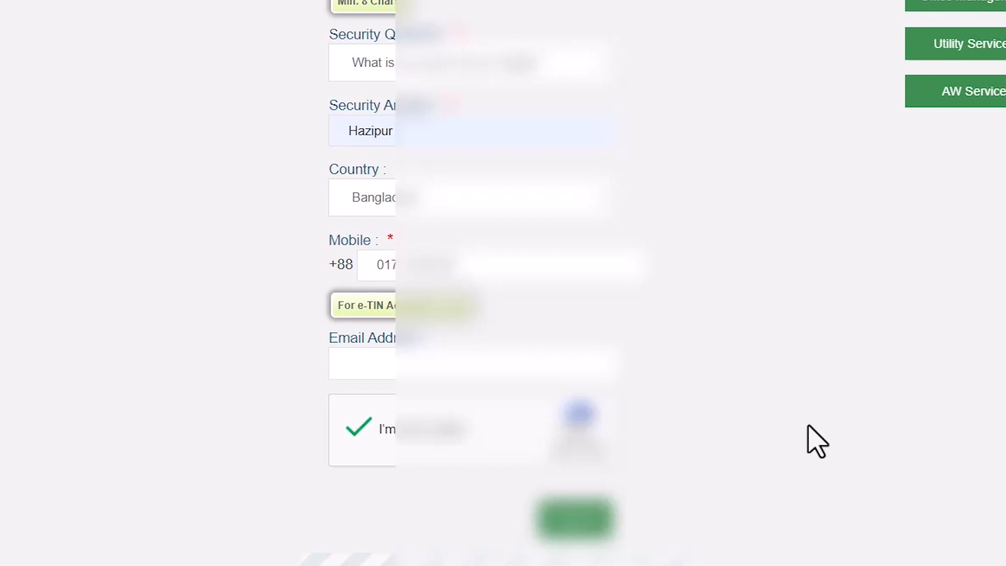
scroll(809, 427, up, 3)
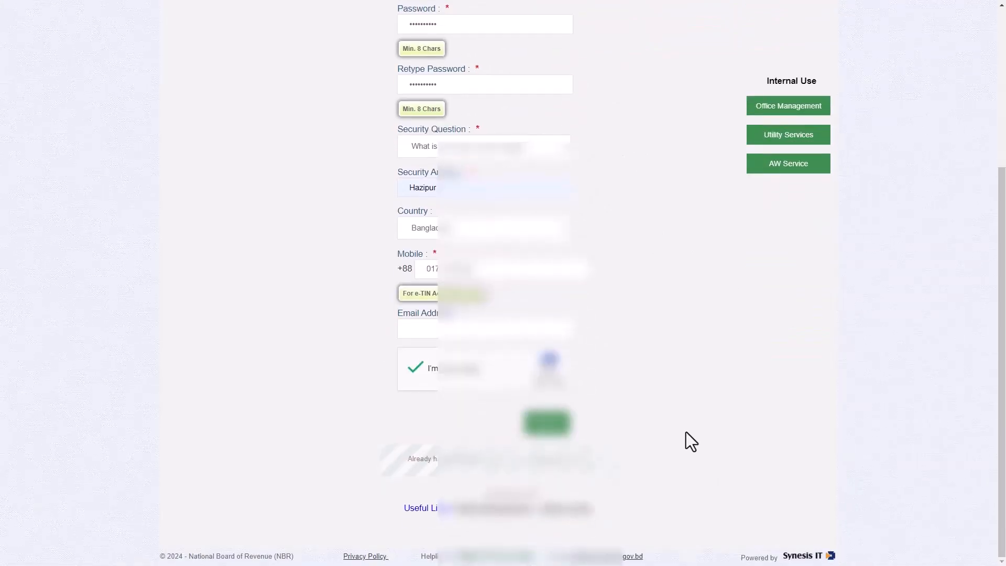
click(547, 422)
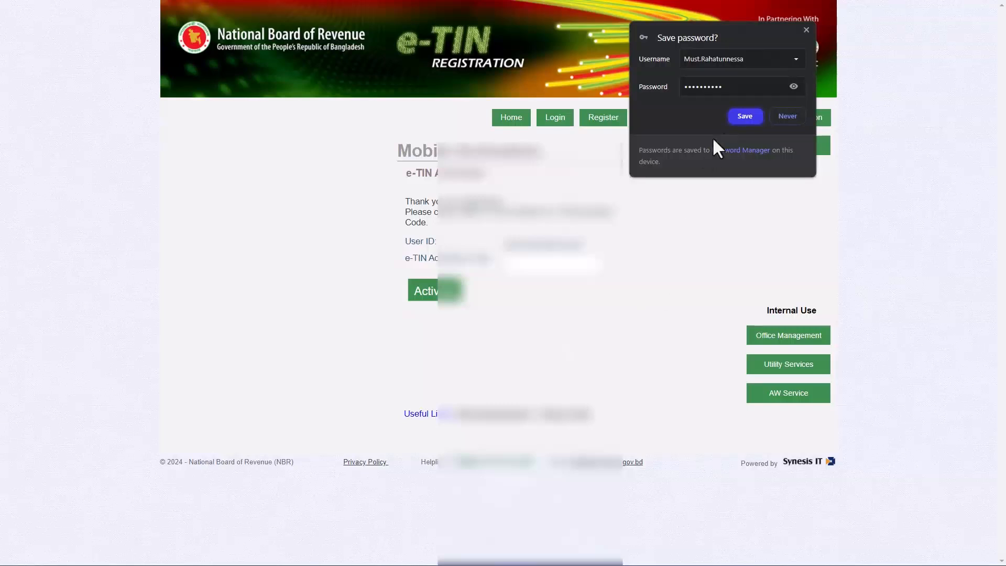
Save the new login in the browser and activate the account with the e-TIN activation code
click(743, 115)
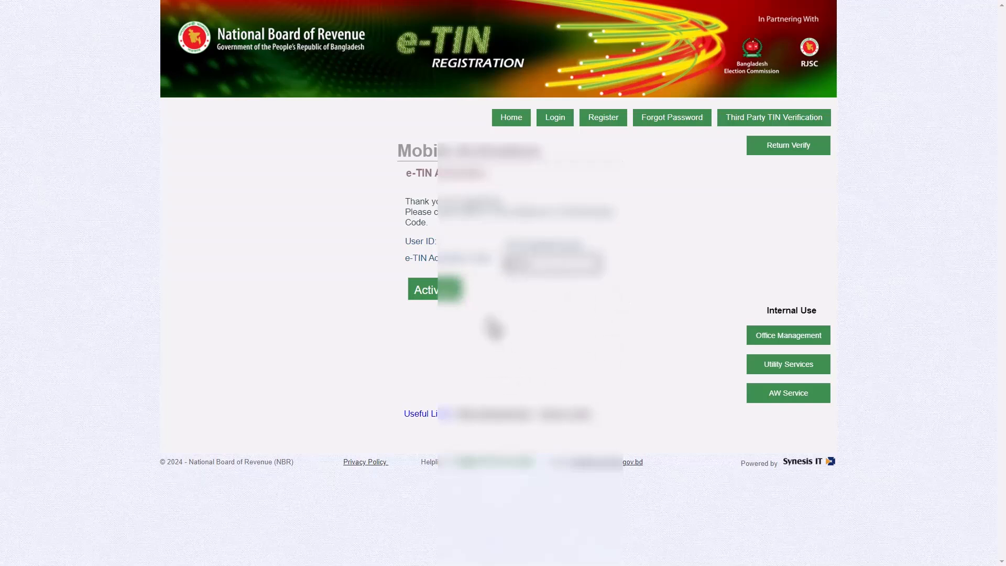
click(434, 290)
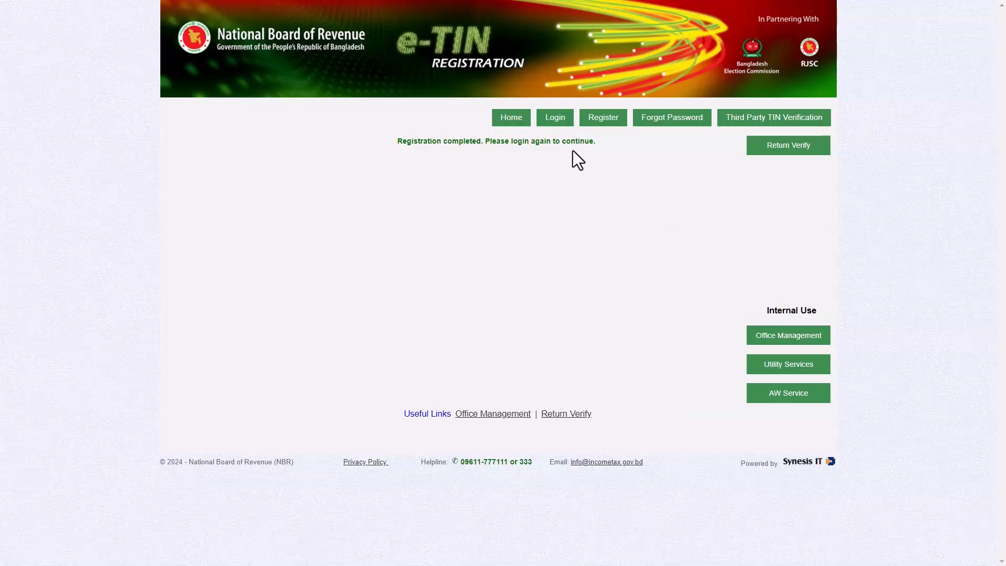
Log in to the new e-TIN account using the saved user ID and password
click(555, 128)
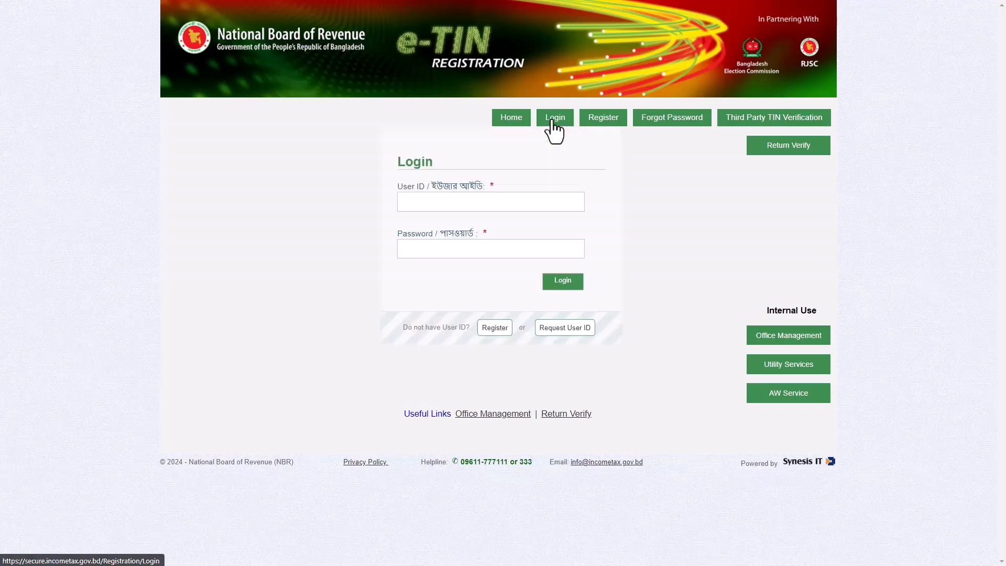
click(448, 207)
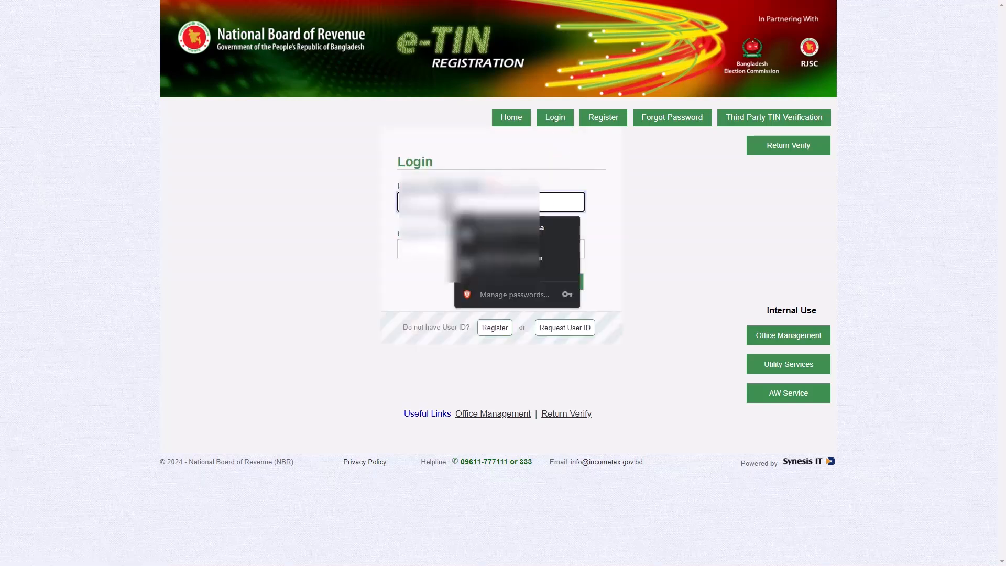
click(501, 245)
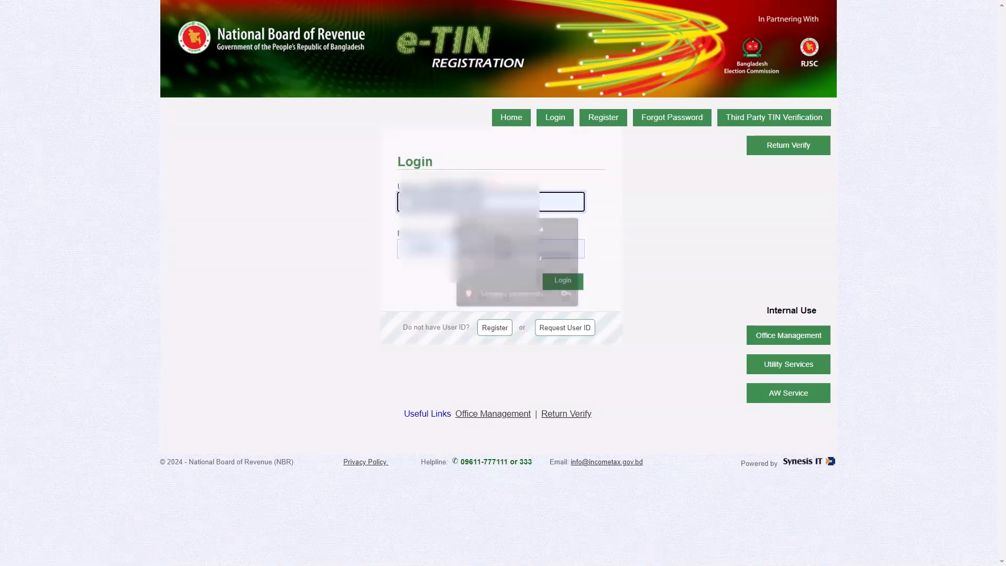
click(631, 242)
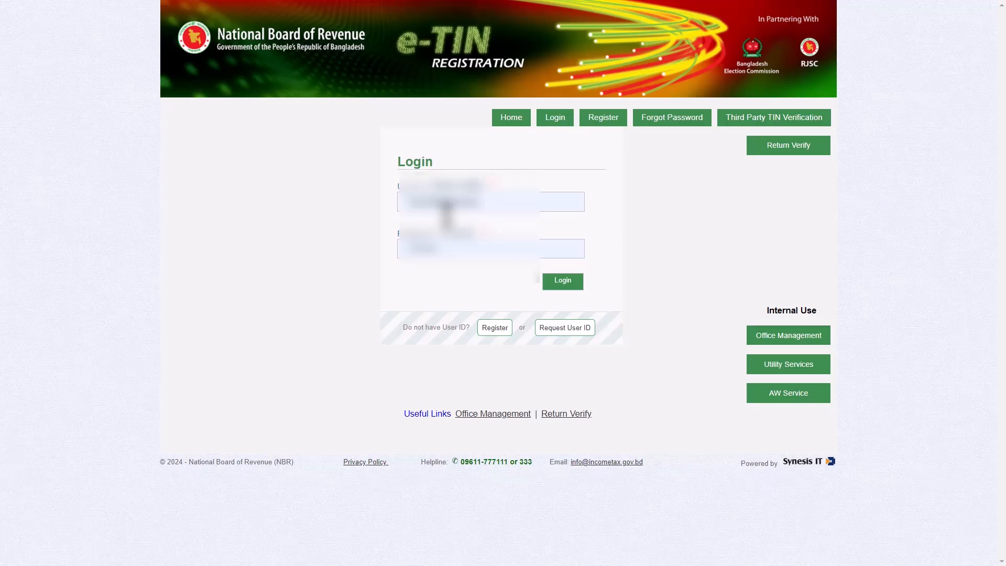
click(564, 283)
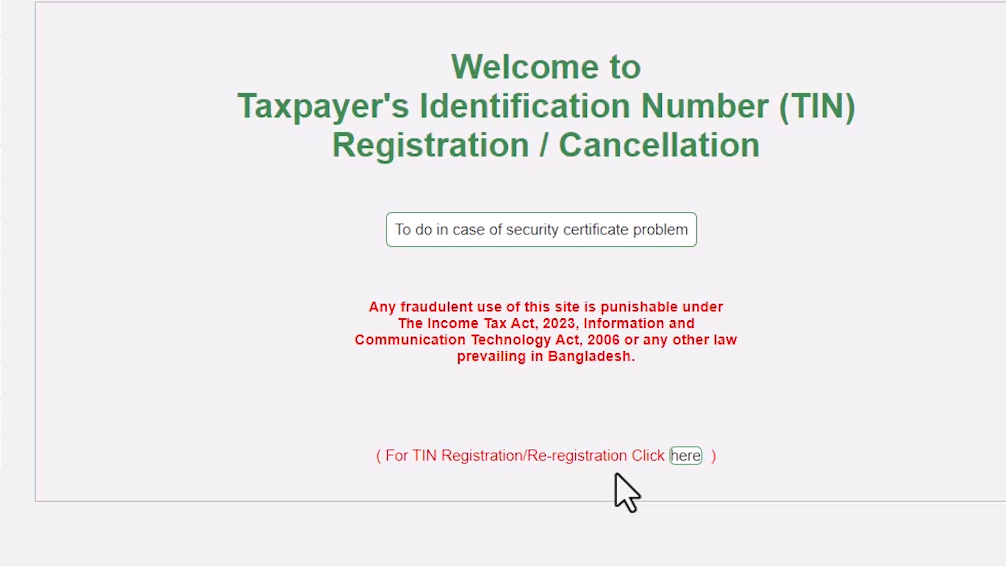
Open the TIN Registration / Re-registration form and keep the taxpayer's status as Individual -> Bangladeshi
click(682, 455)
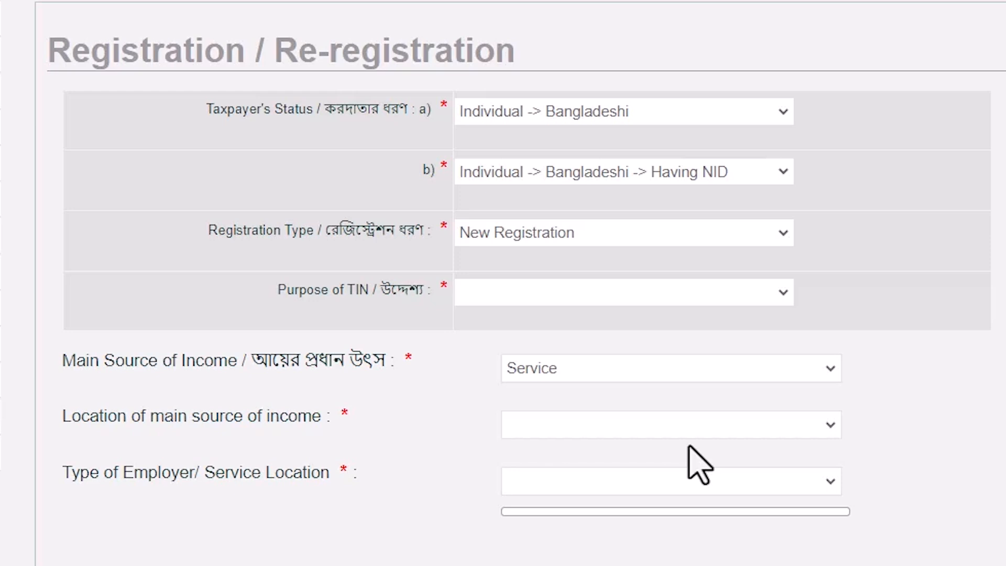
click(545, 113)
click(539, 111)
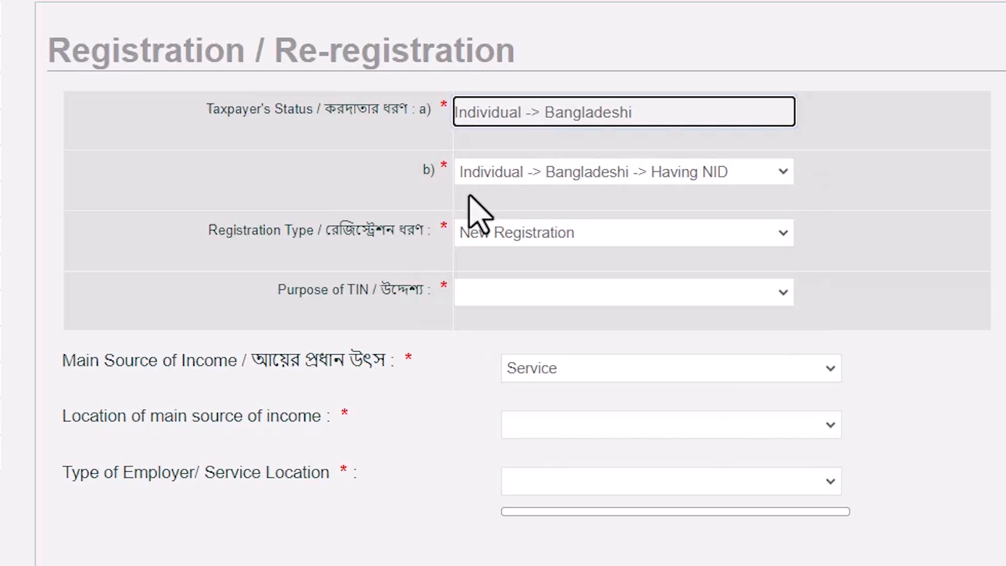
Keep the taxpayer as Having NID with New Registration, and set the purpose of TIN to Others
click(611, 173)
click(610, 177)
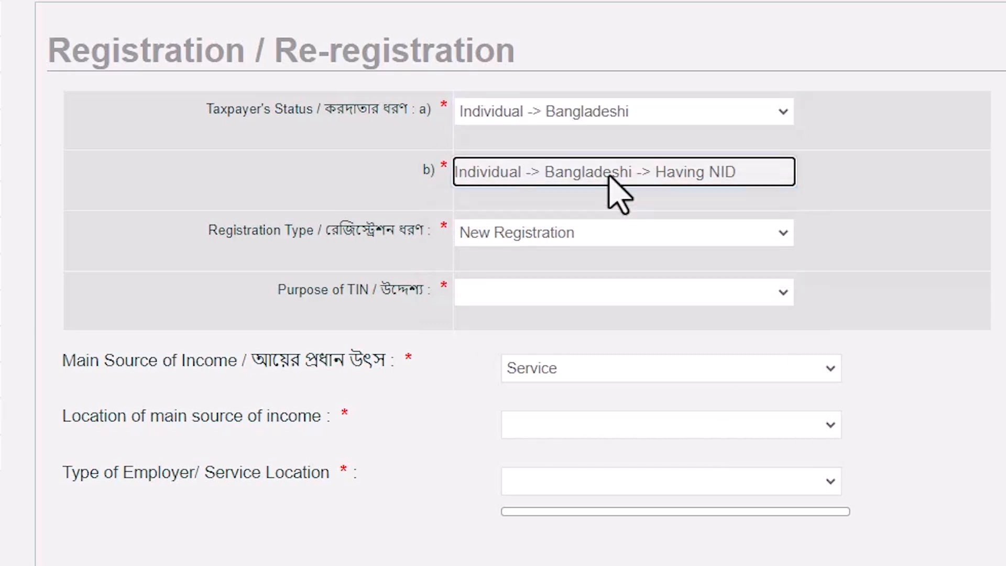
click(530, 242)
click(531, 254)
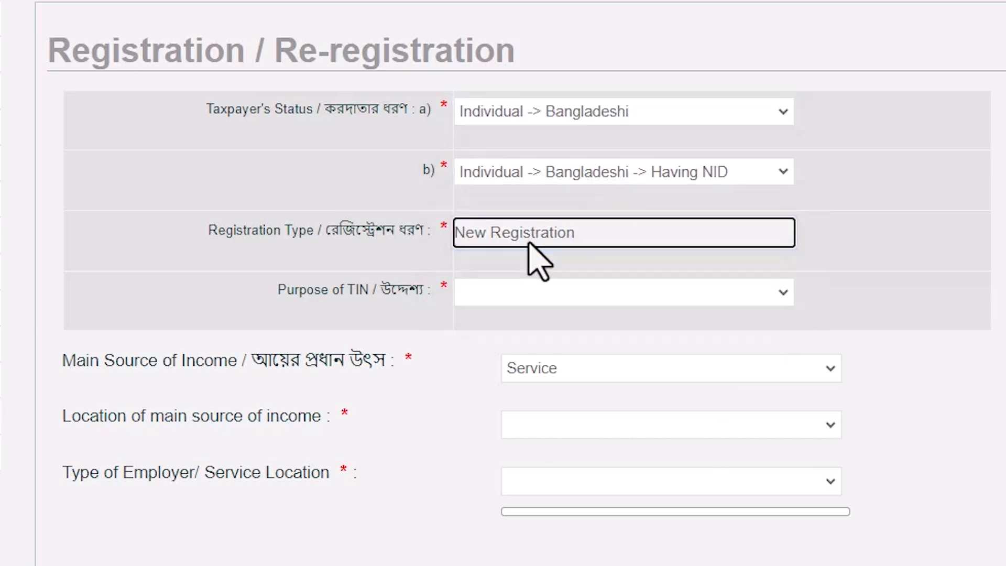
click(490, 296)
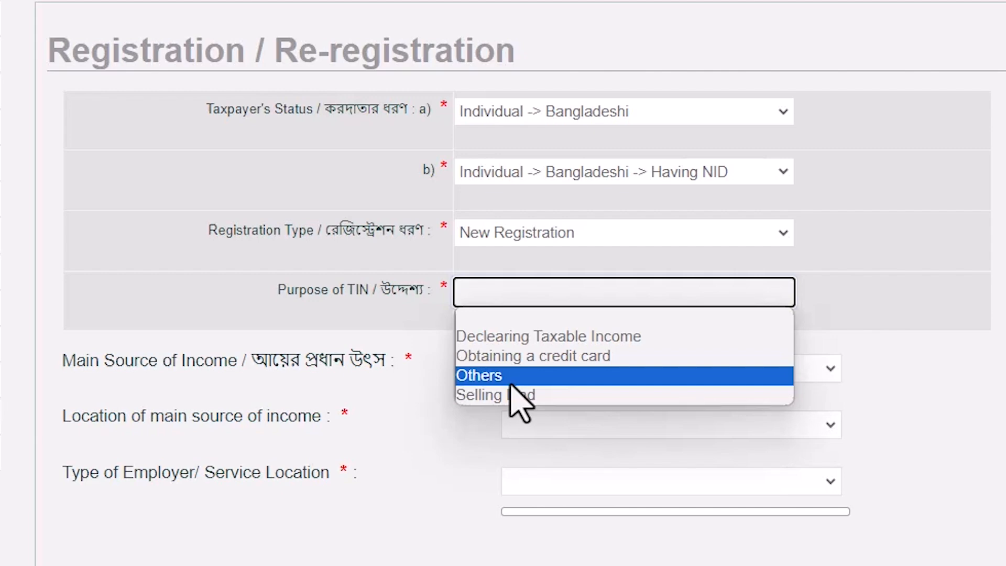
click(481, 377)
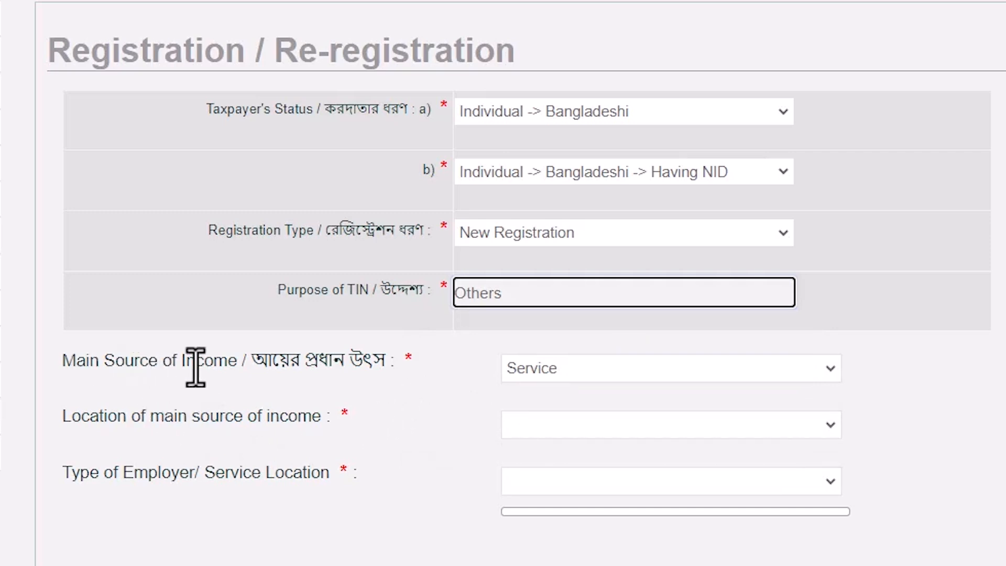
Keep Service as the main source of income and set its location to Habiganj
click(535, 375)
click(545, 394)
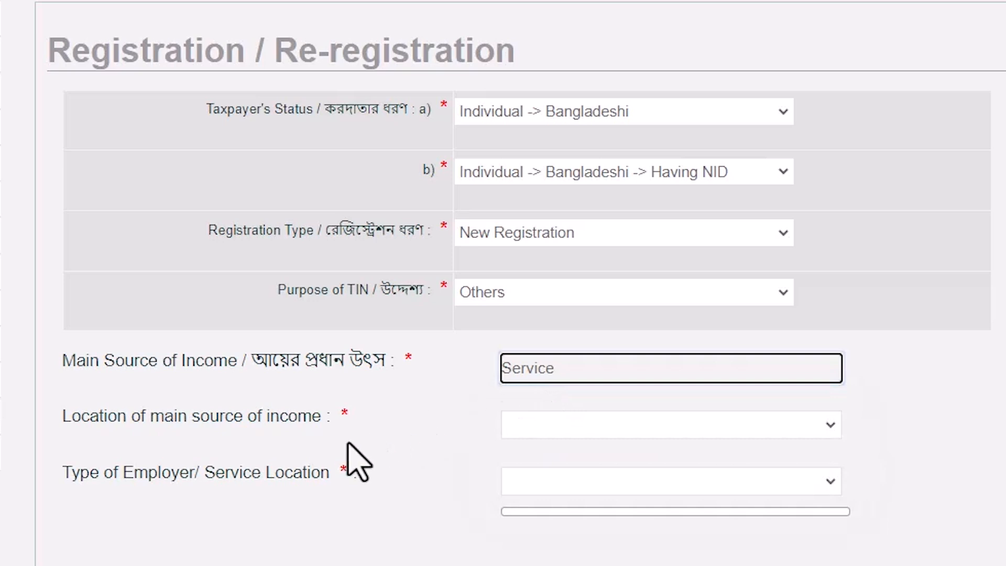
click(569, 429)
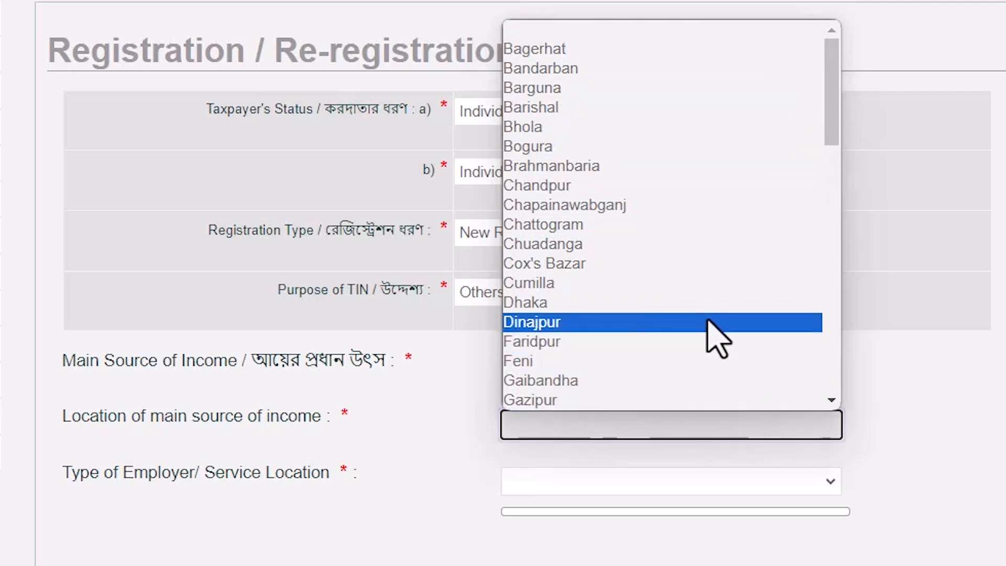
drag(836, 125, 835, 157)
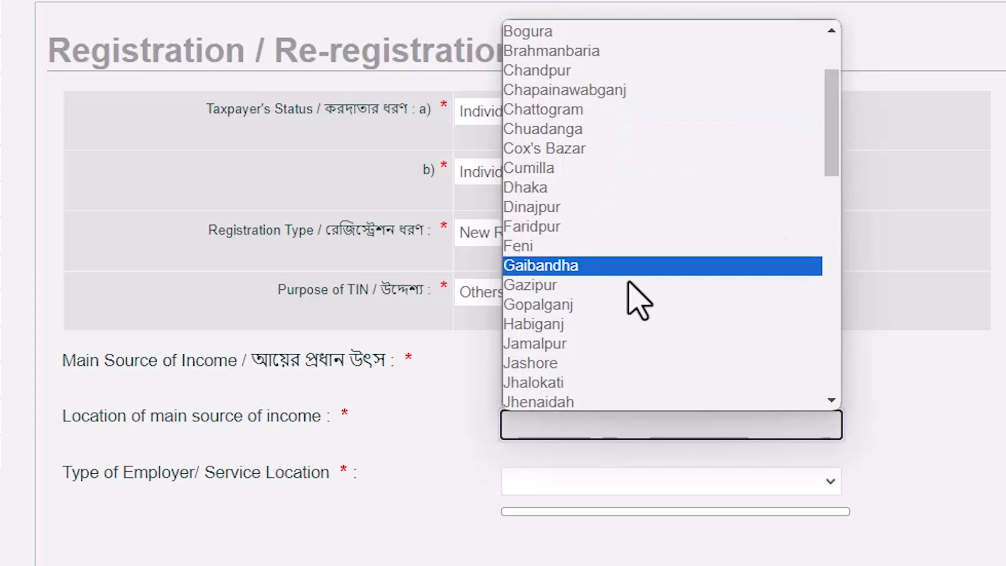
click(566, 324)
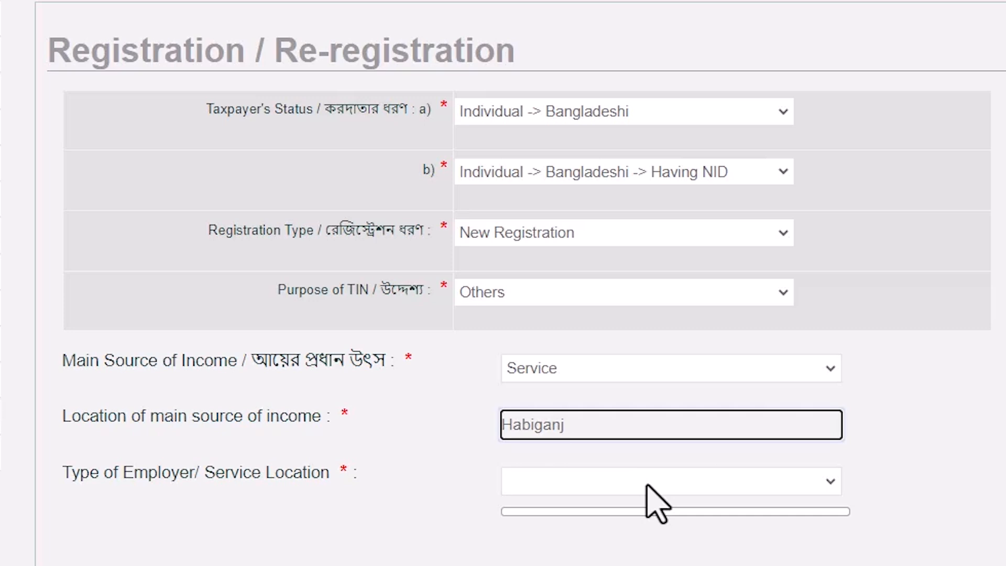
Set the type of employer/service location to Bahubal Upazila and continue to the Basic Information step
click(648, 486)
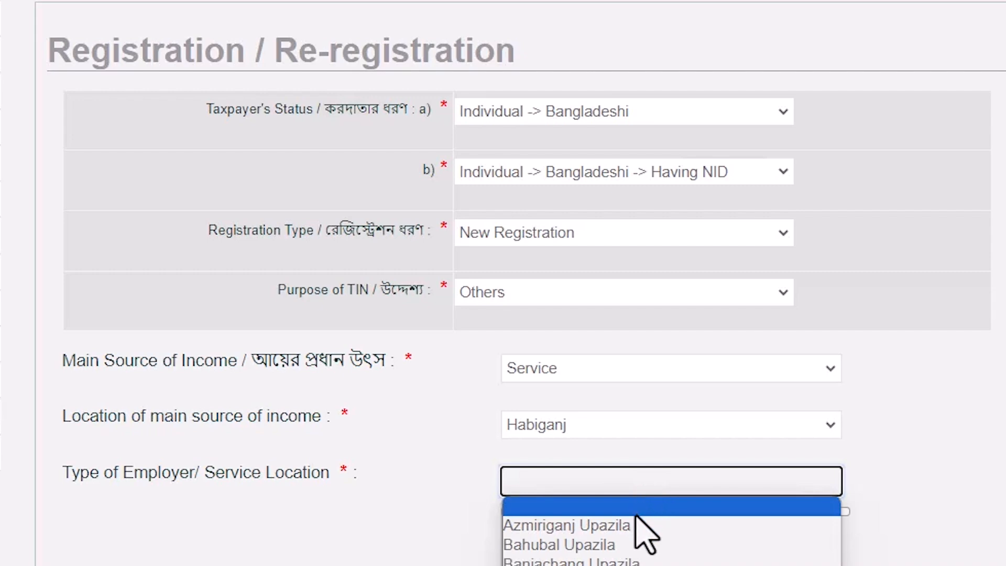
click(626, 548)
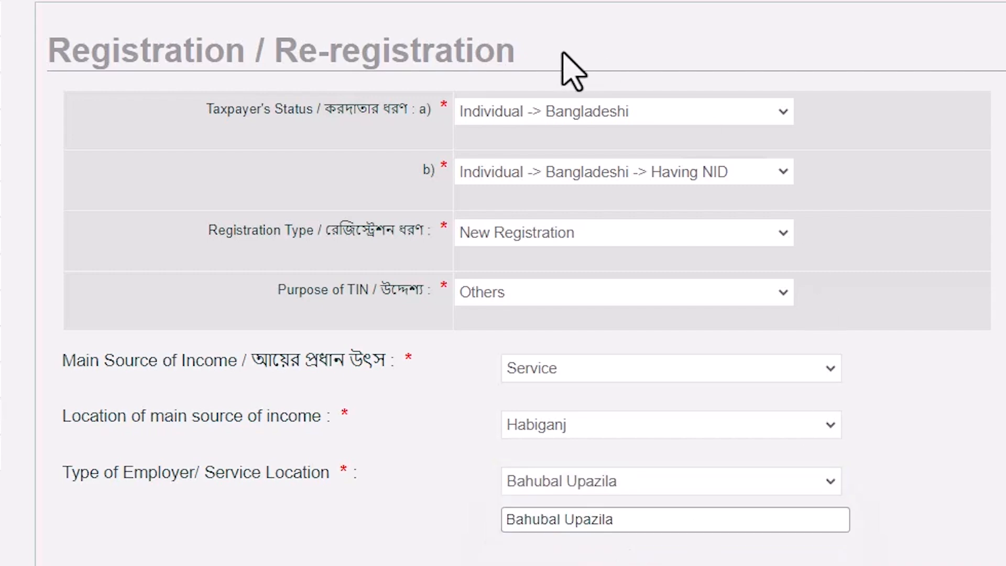
scroll(910, 550, down, 2)
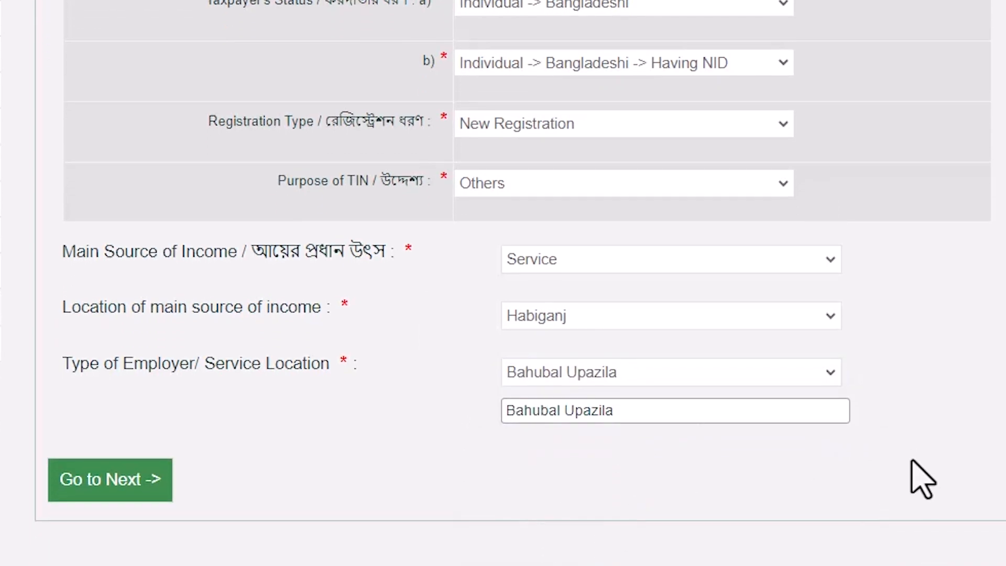
click(122, 481)
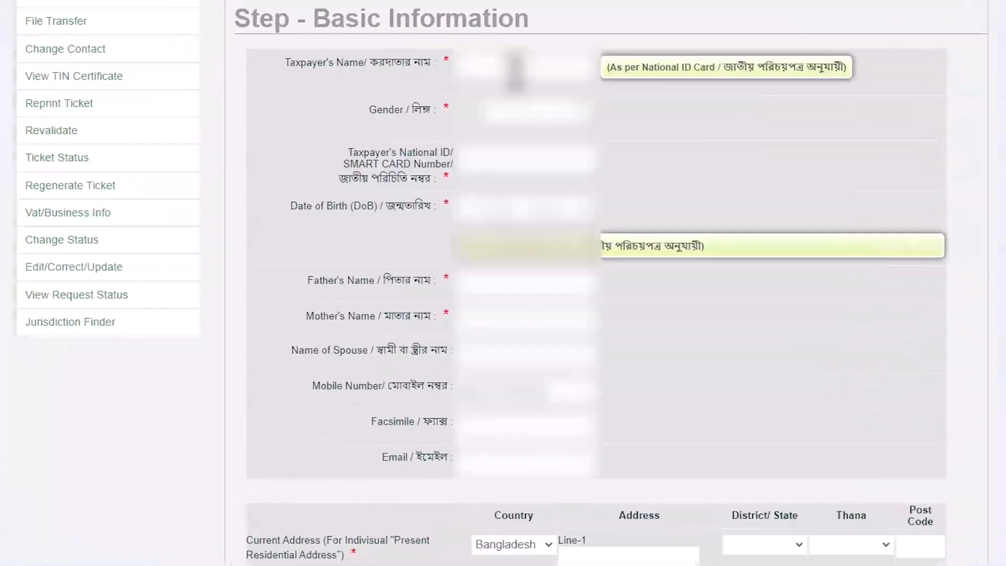
Enter the taxpayer's full name as on the National ID card and select the taxpayer's gender
click(495, 195)
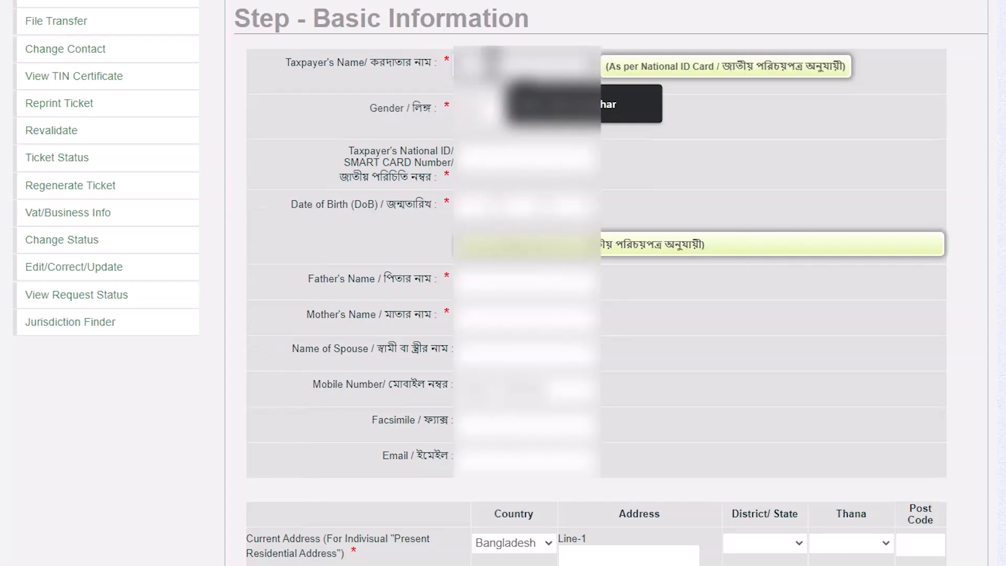
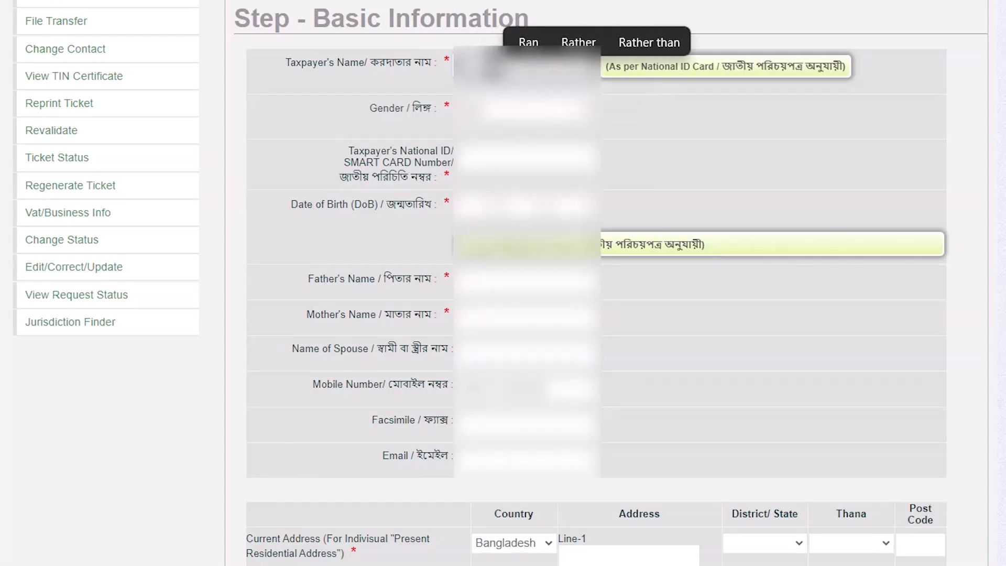
click(612, 112)
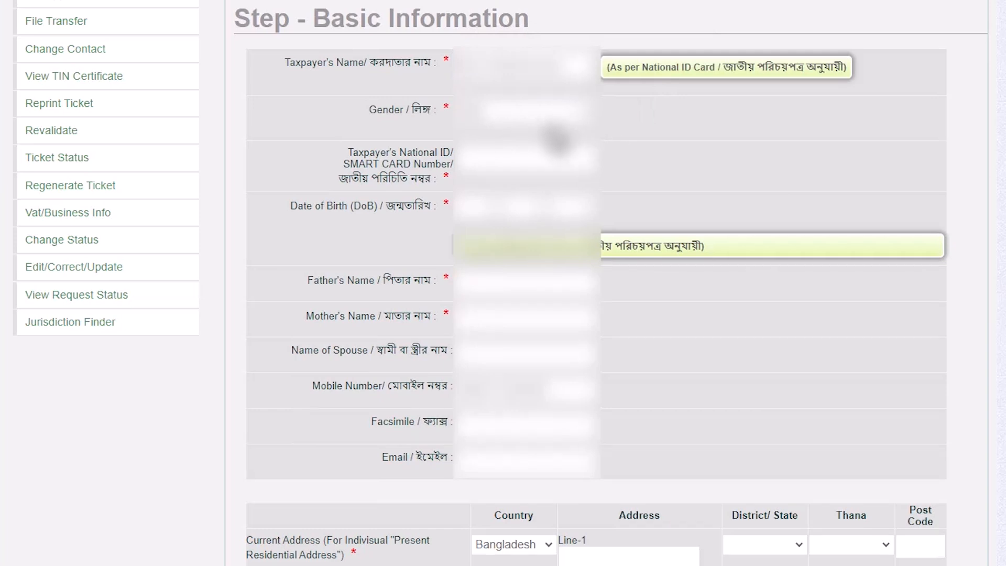
click(547, 123)
click(507, 169)
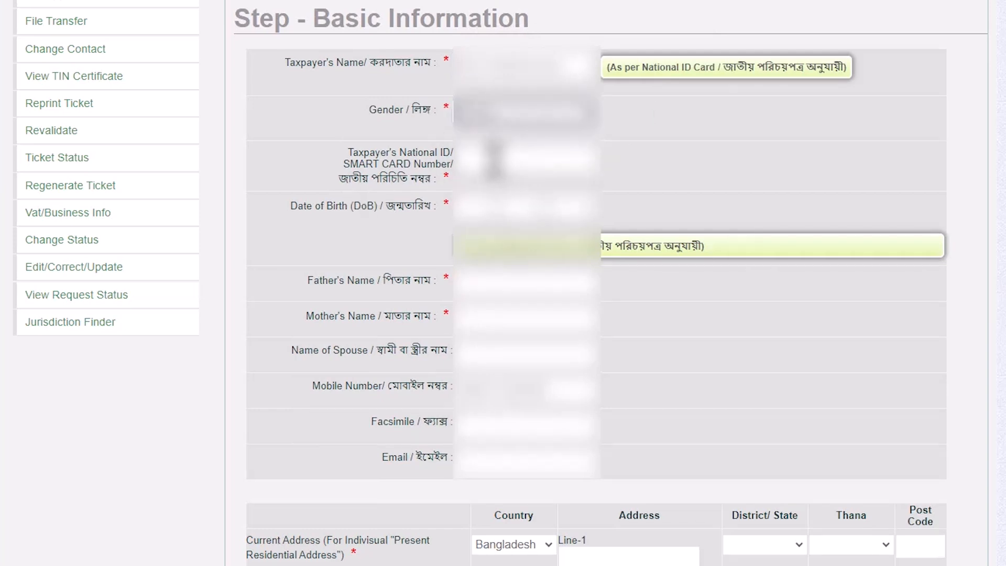
Enter the taxpayer's National ID/SMART CARD number and select the day, month and year of the date of birth
click(492, 159)
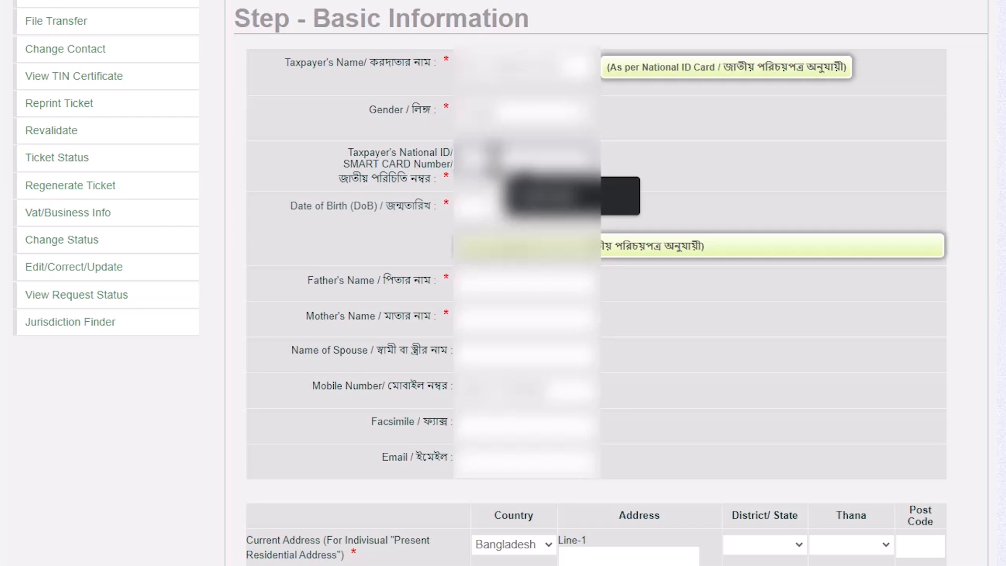
text(••••••)
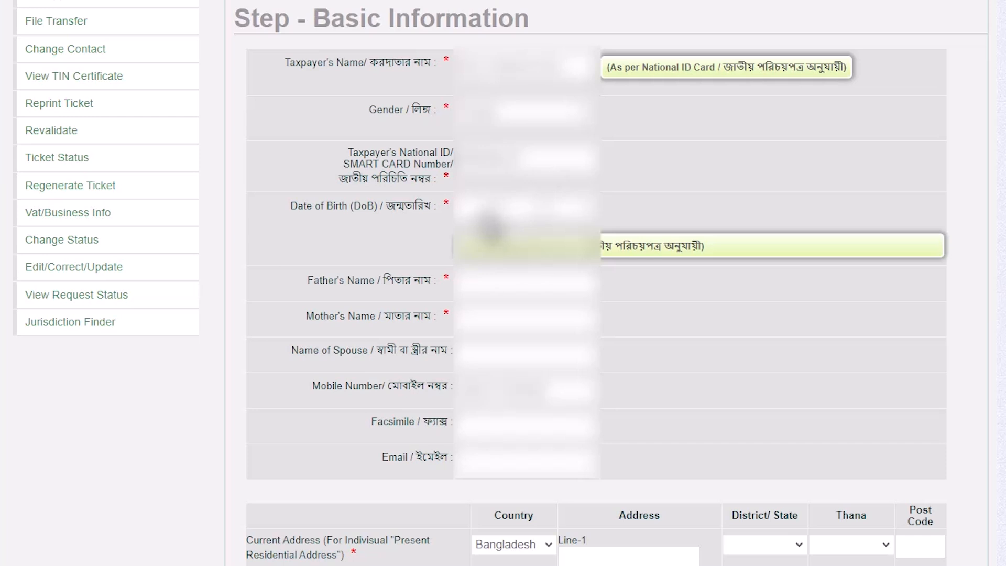
click(490, 223)
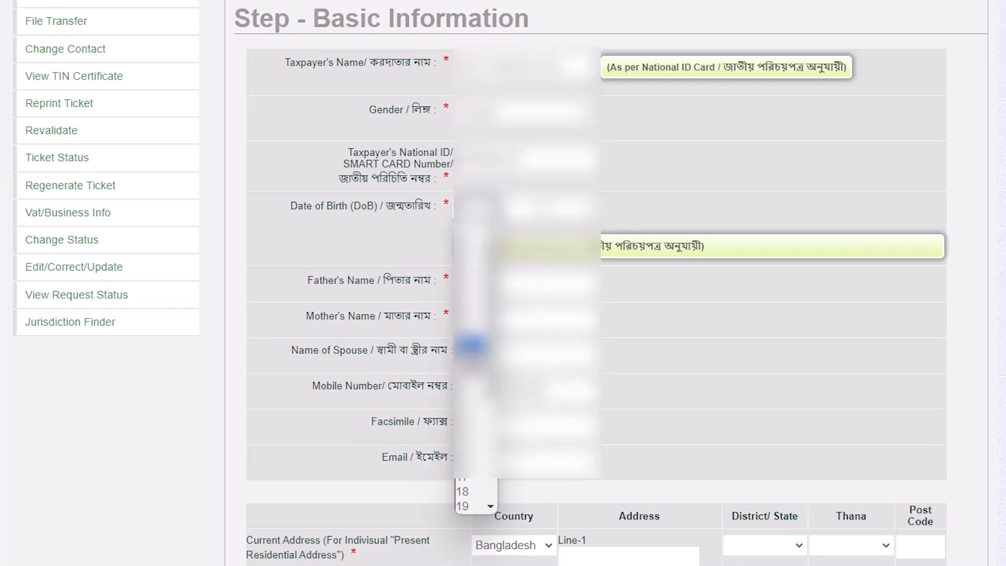
click(470, 330)
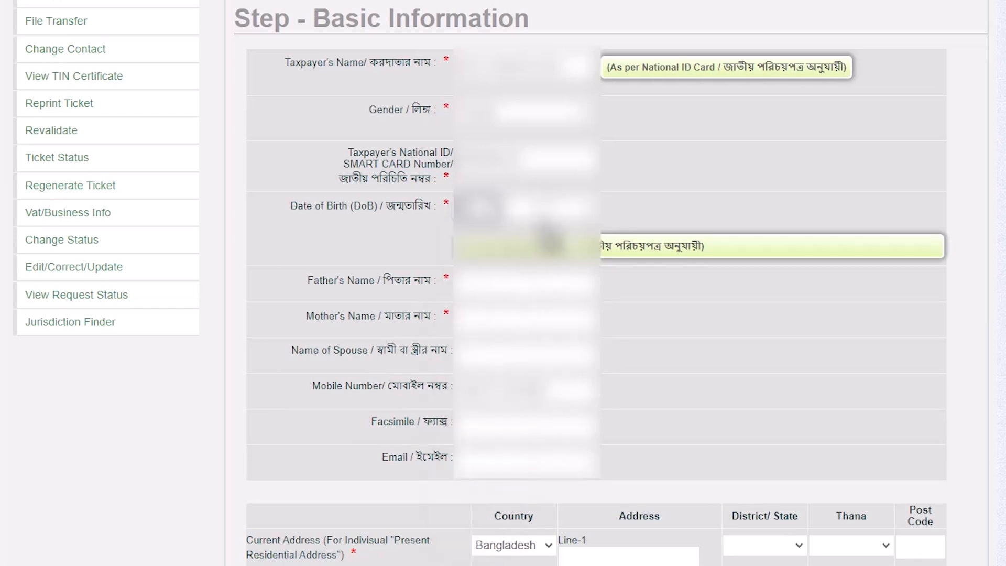
click(534, 208)
click(524, 332)
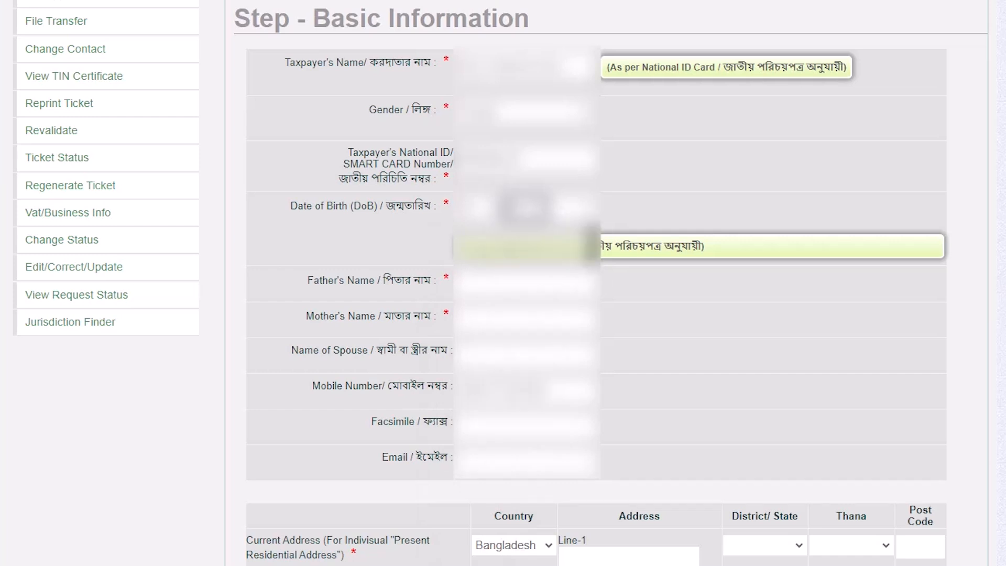
click(577, 210)
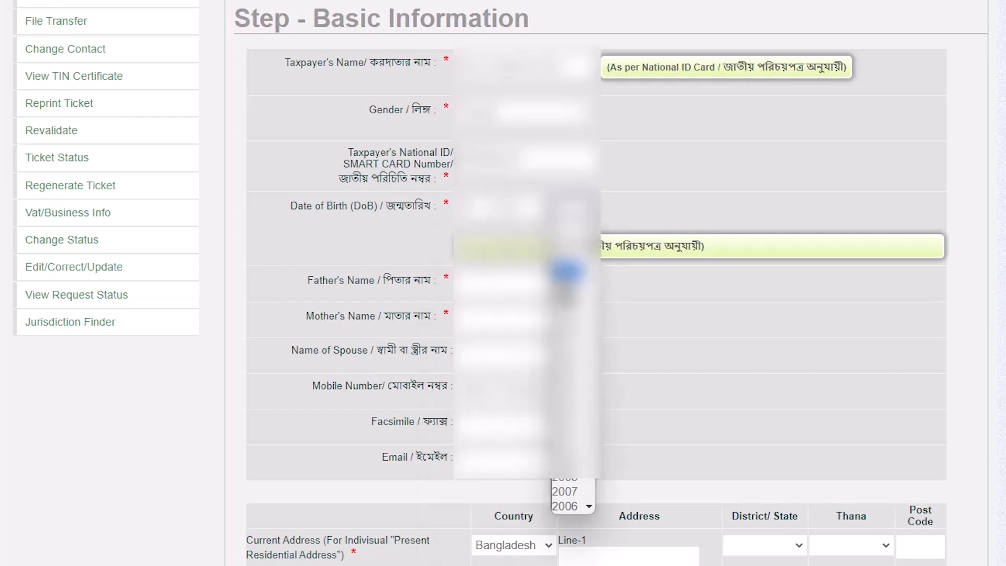
scroll(568, 346, down, 8)
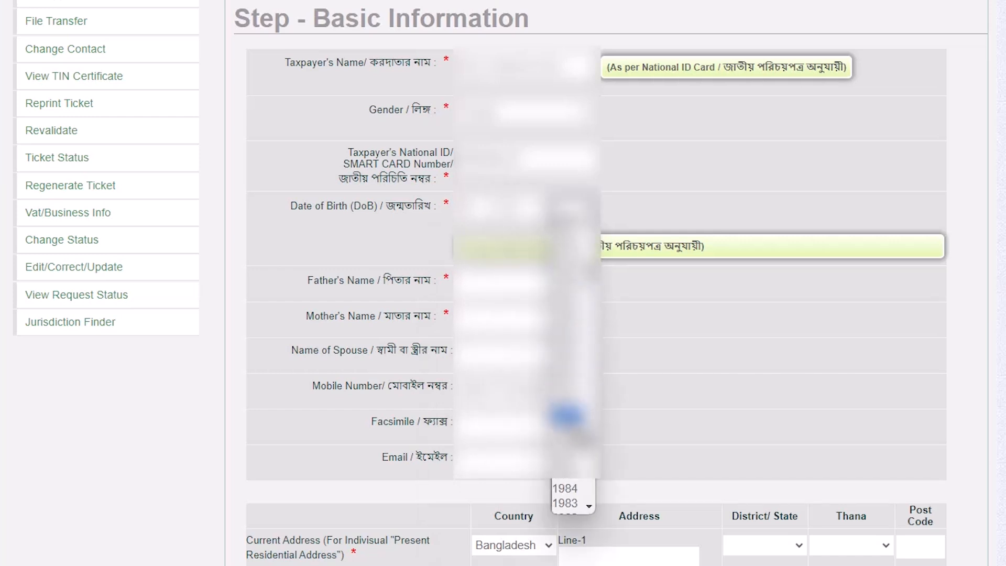
click(568, 412)
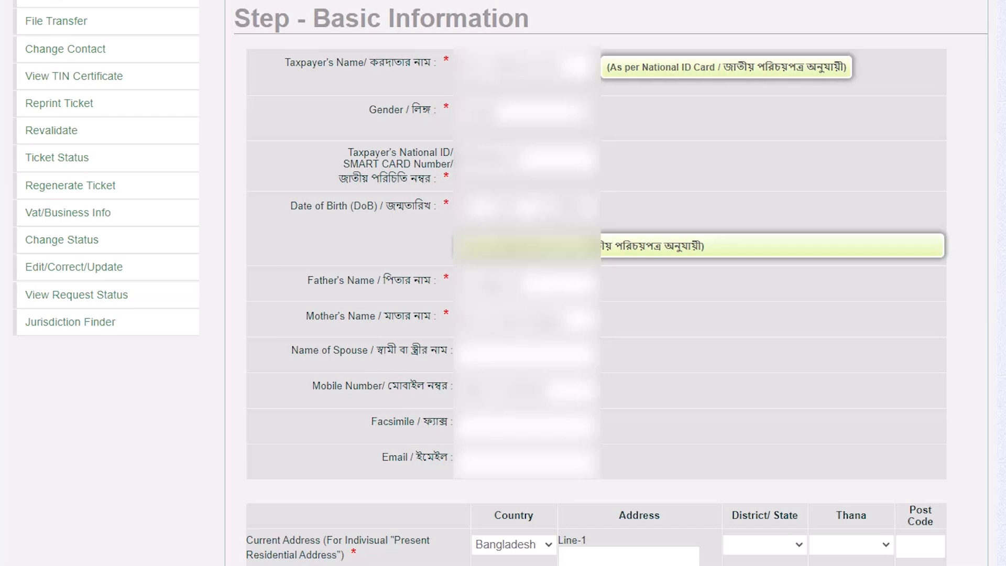
Keep Bangladesh as the current address's country and fill in both address lines with the saved address entries
scroll(524, 376, down, 3)
click(524, 376)
click(524, 376)
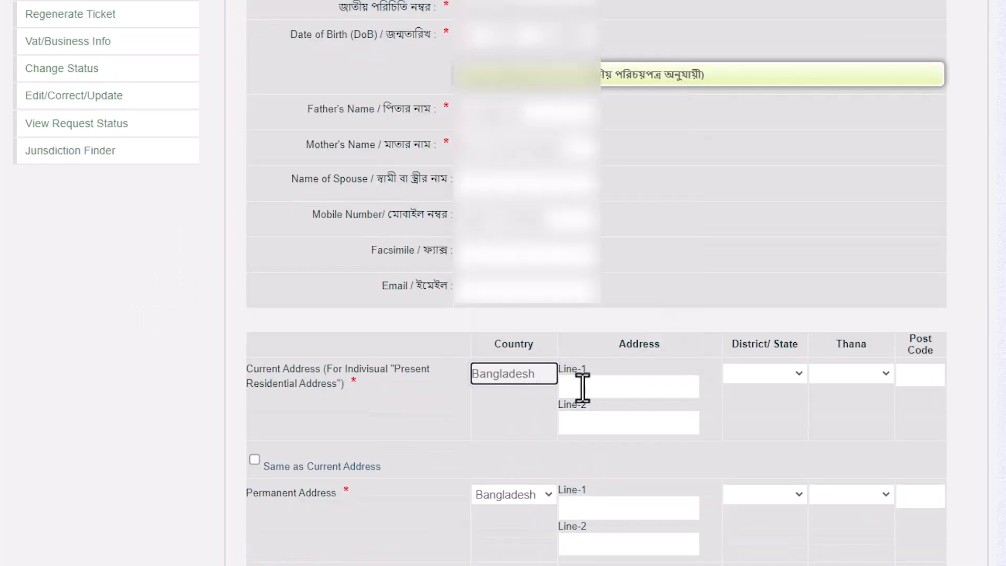
click(594, 387)
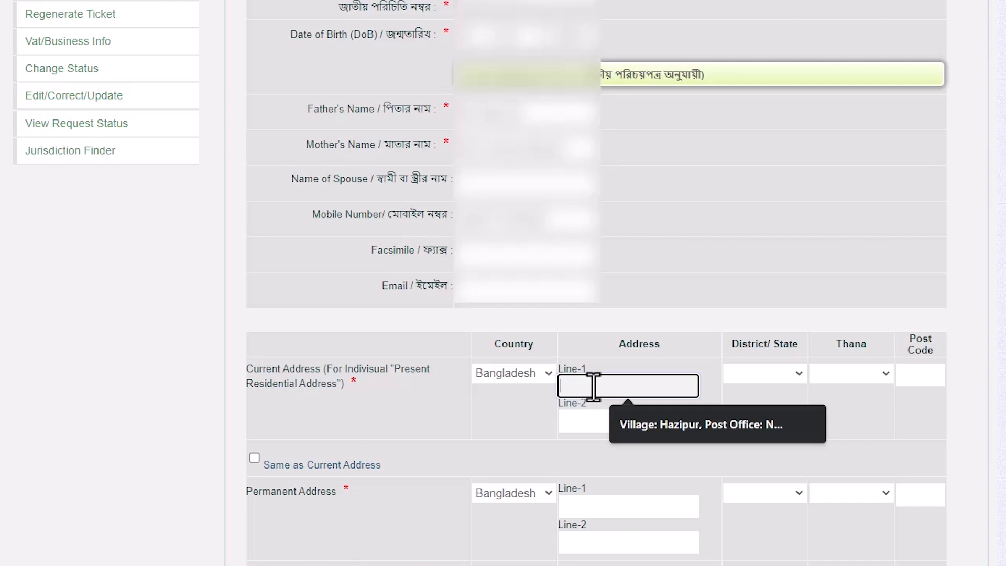
key(Down)
key(Return)
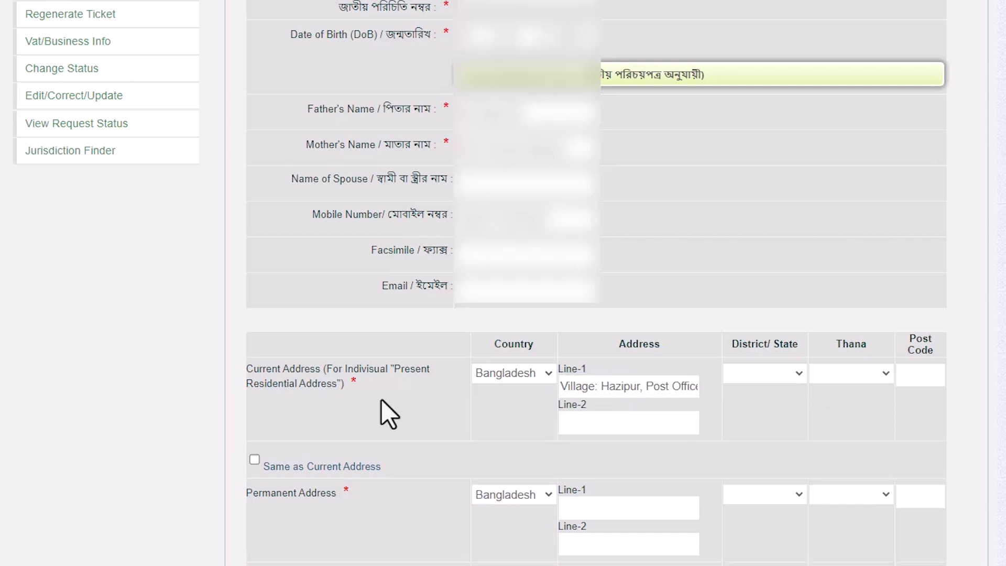
click(608, 420)
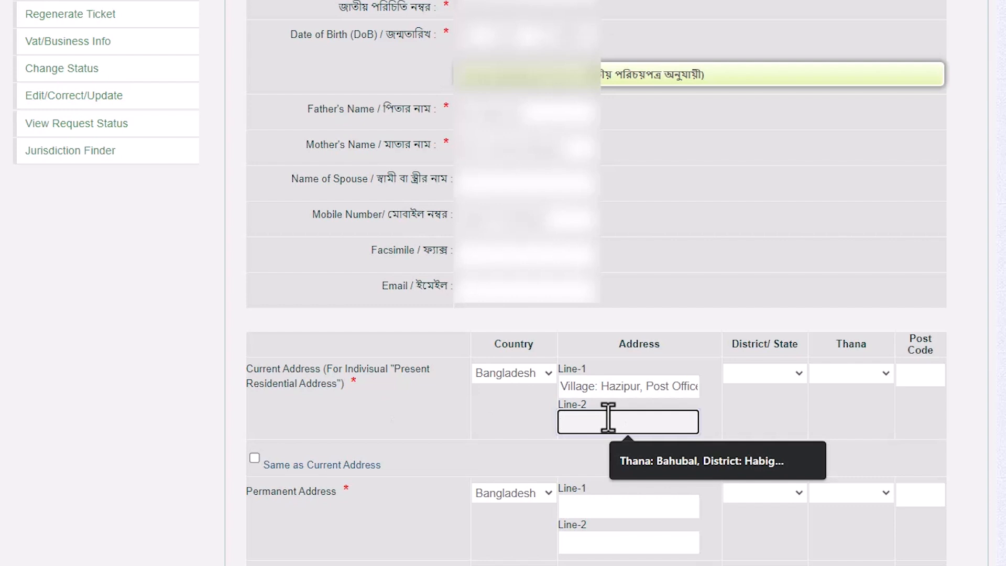
key(Down)
key(Return)
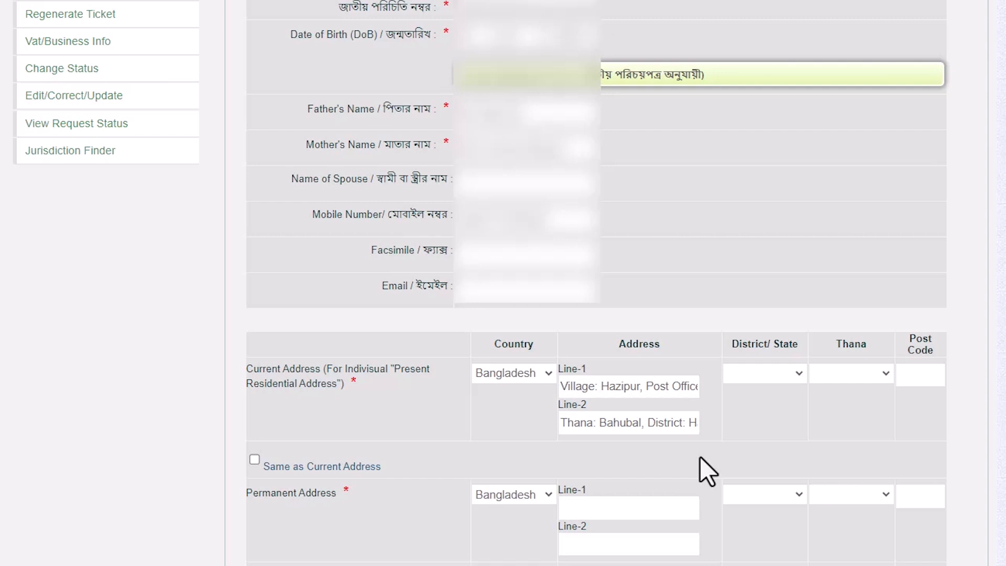
Select the current address's district and thana, and fill in its post code with the saved entry
click(788, 372)
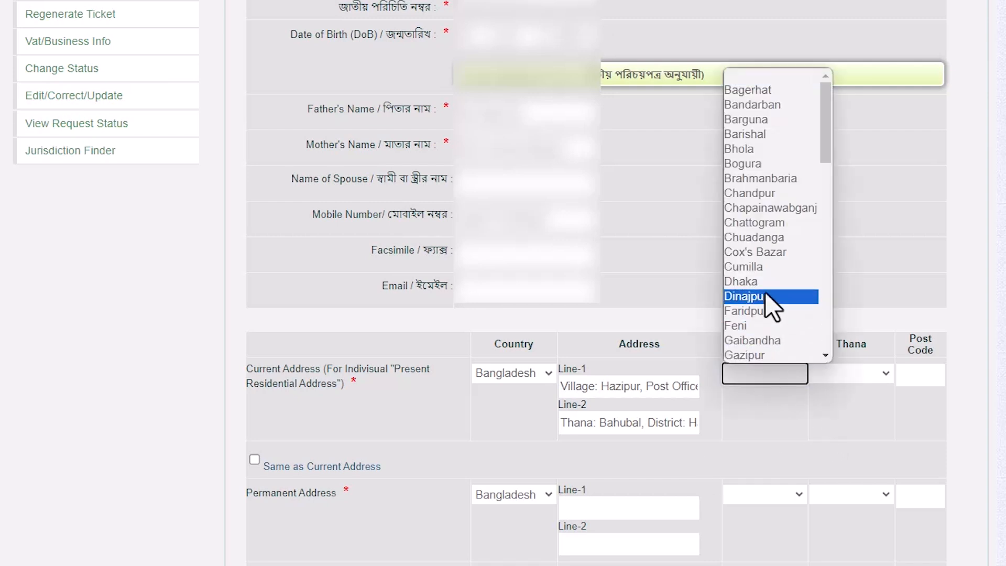
scroll(826, 157, down, 3)
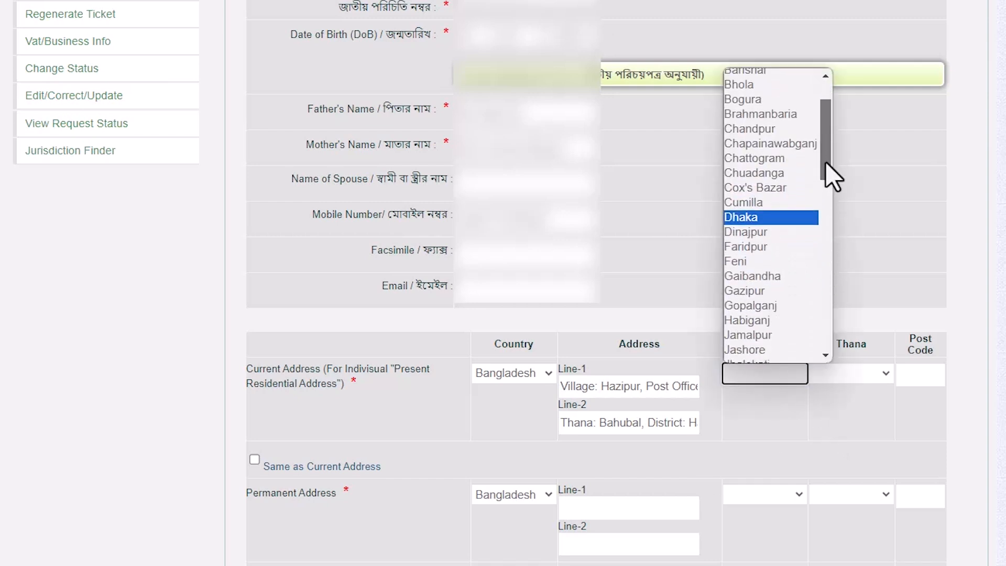
click(772, 320)
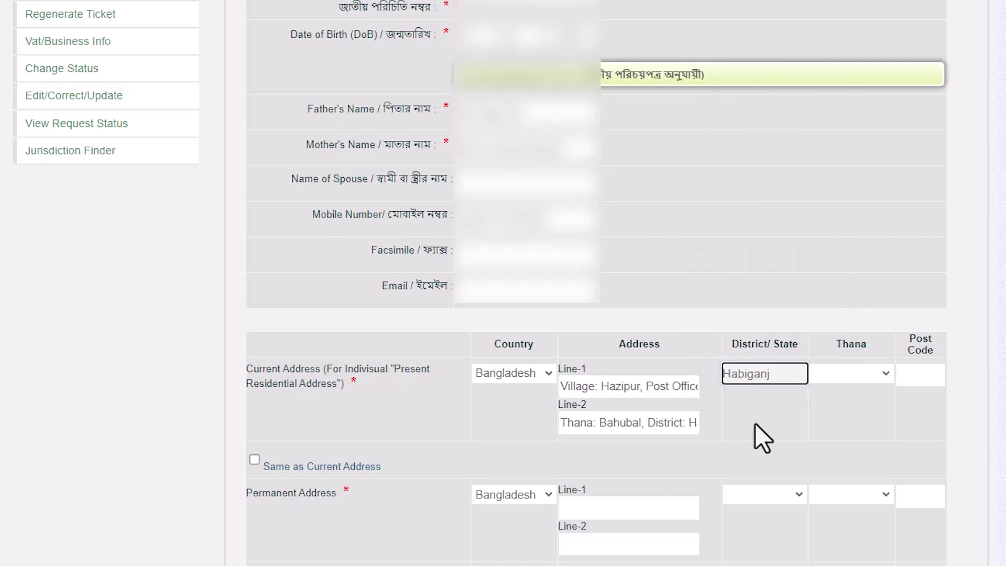
click(864, 375)
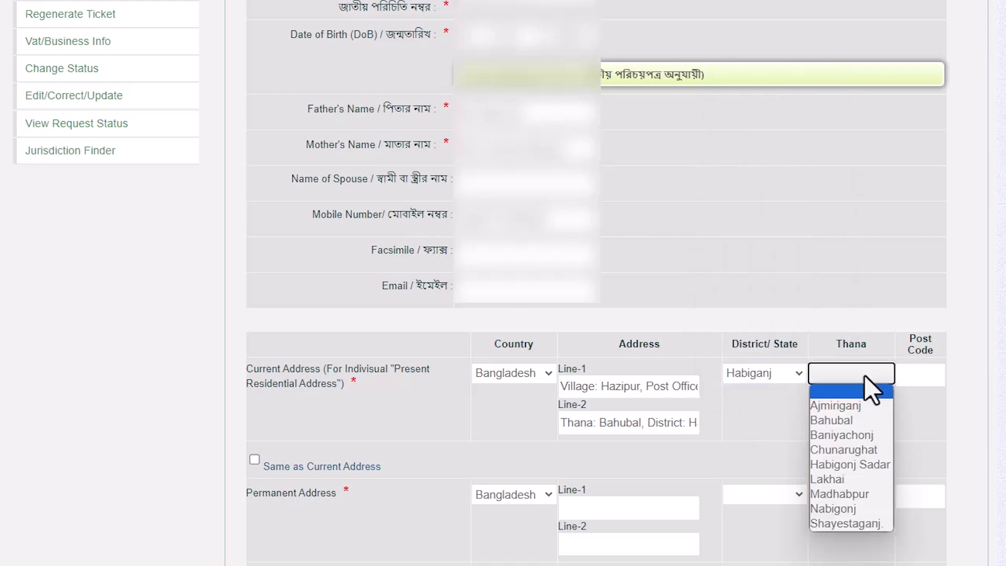
click(866, 418)
click(923, 382)
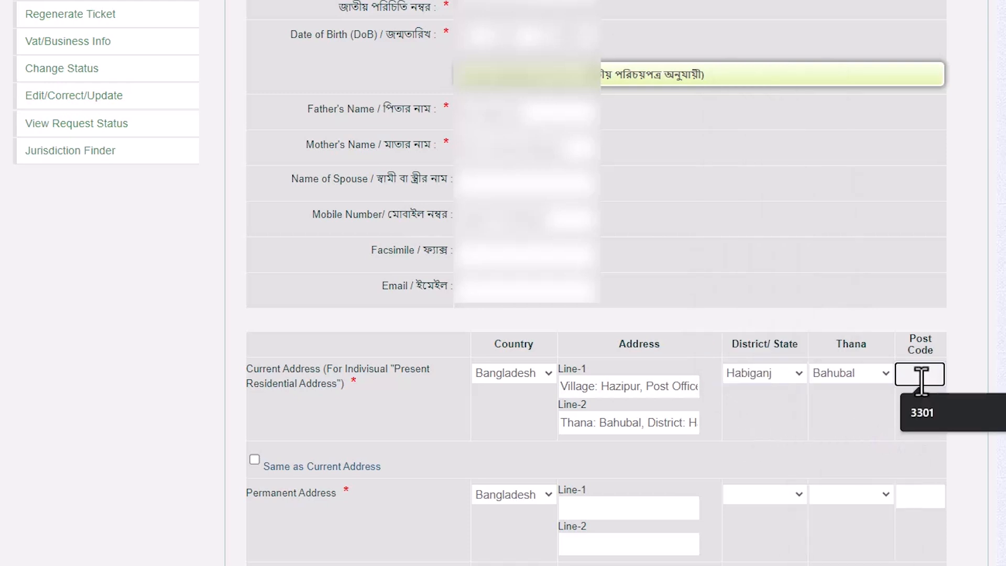
click(929, 421)
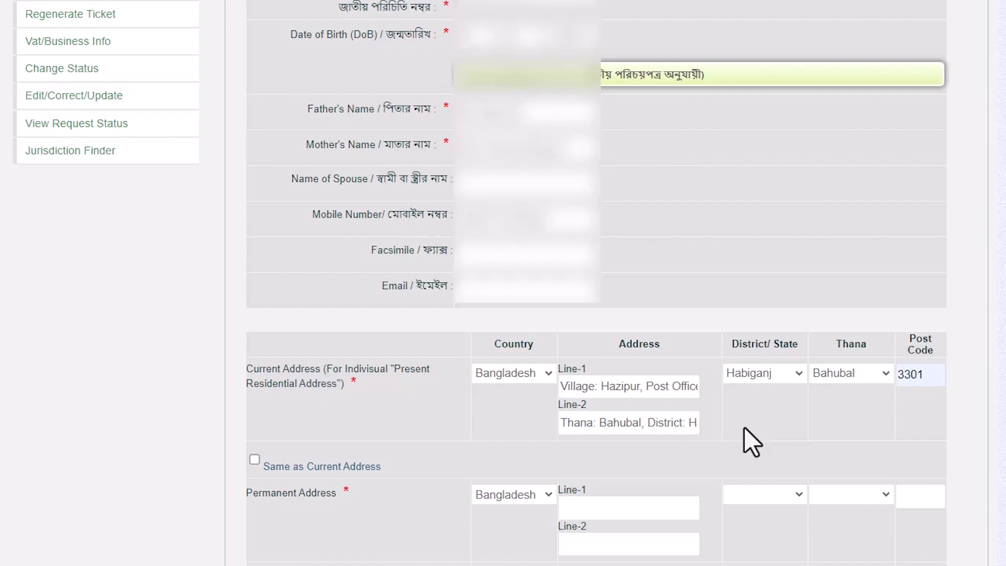
Make the permanent address the same as the current address and continue to the Final Preview
scroll(693, 461, down, 3)
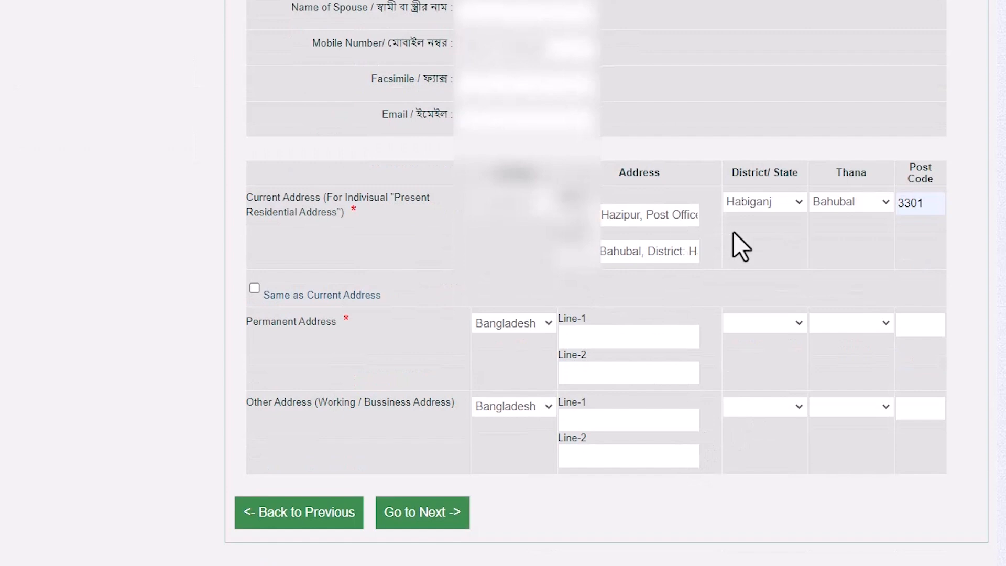
click(255, 289)
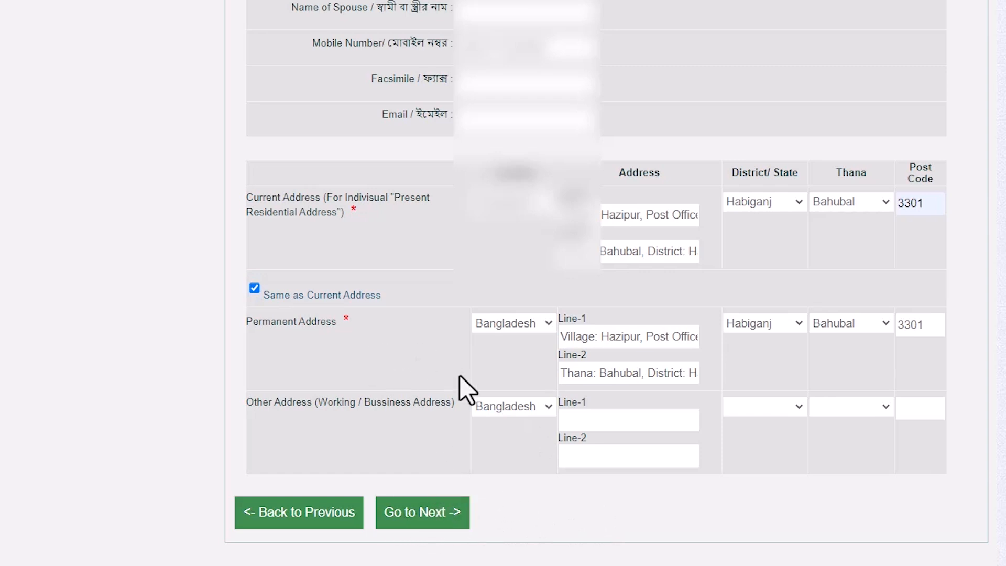
click(427, 517)
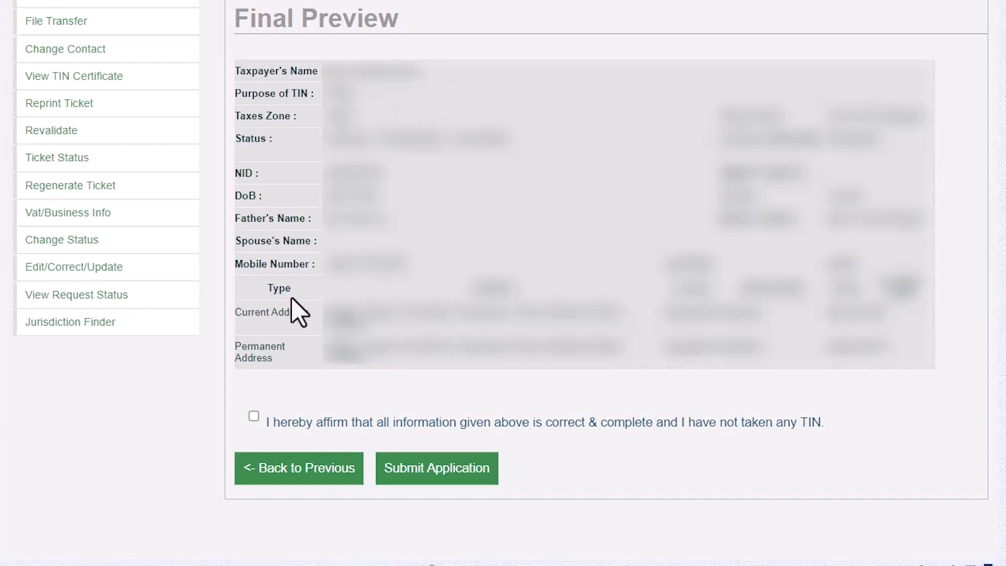
Affirm that all information is correct and complete with no TIN already taken, and submit the application
click(254, 416)
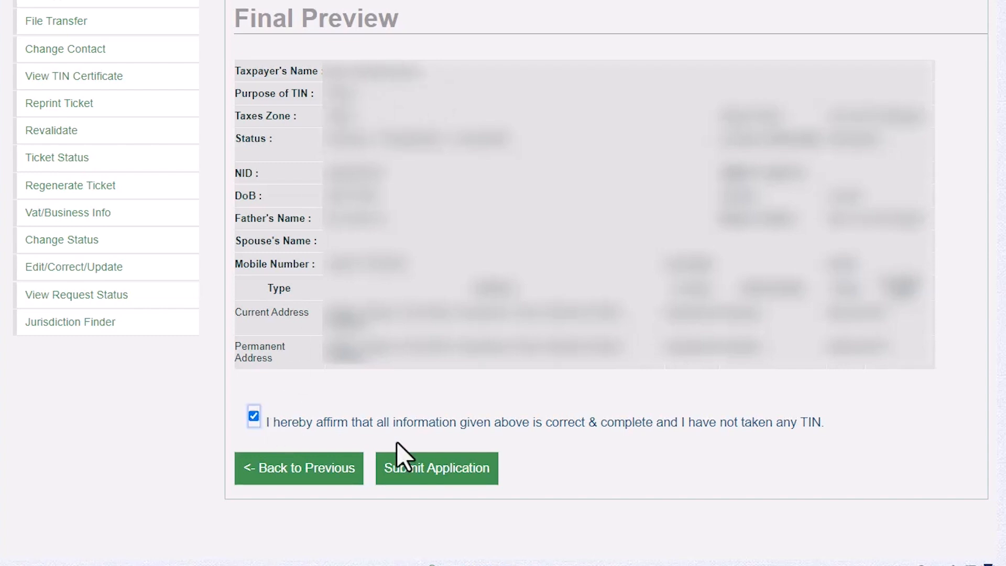
click(431, 463)
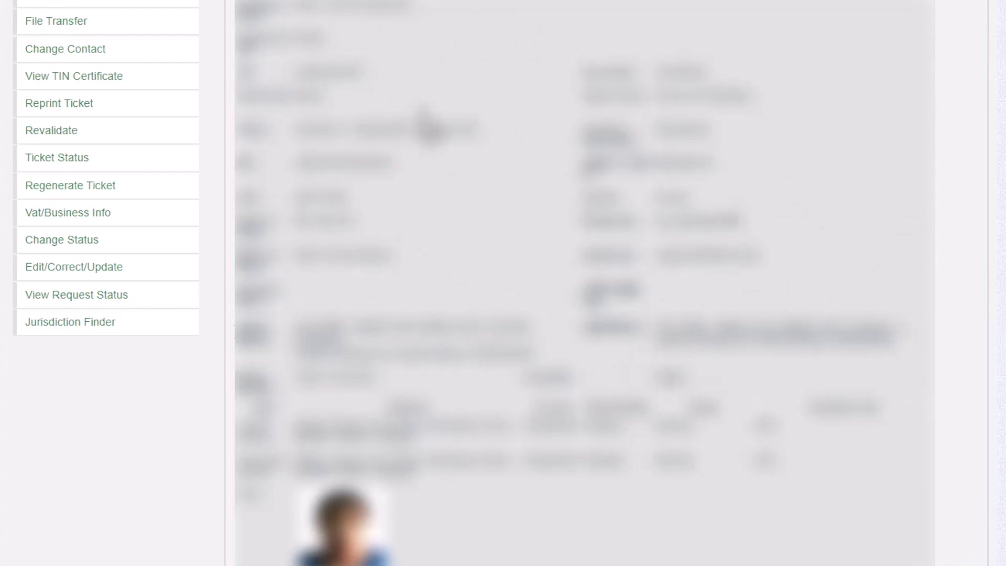
Print the registration details to a PDF file, using the person's name in the file name
scroll(438, 137, down, 2)
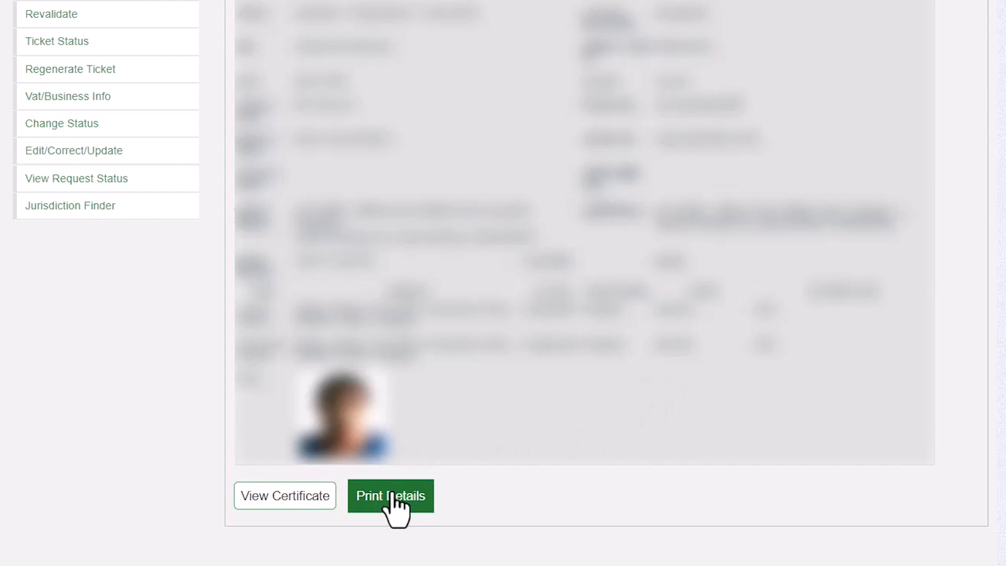
click(392, 494)
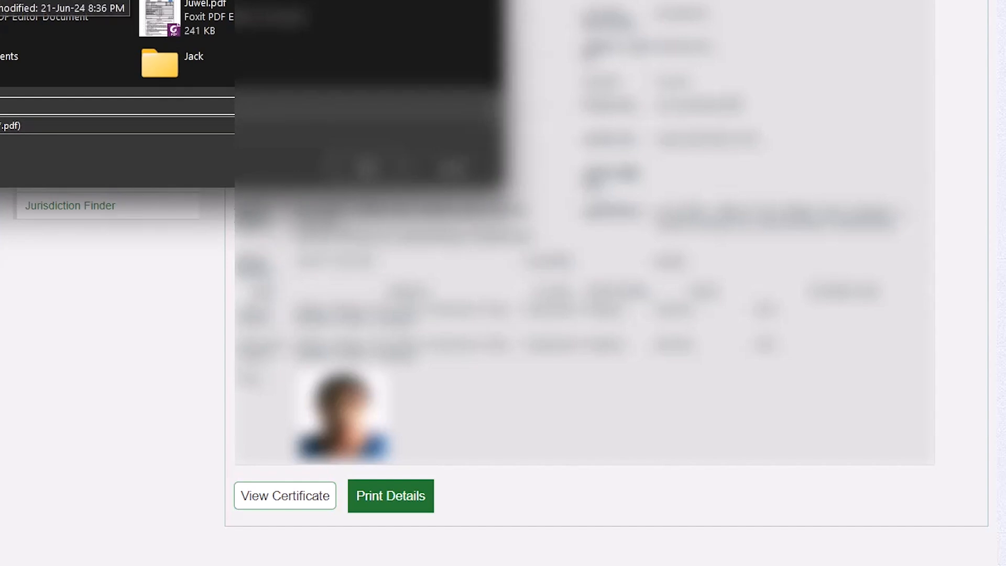
text(Rahat)
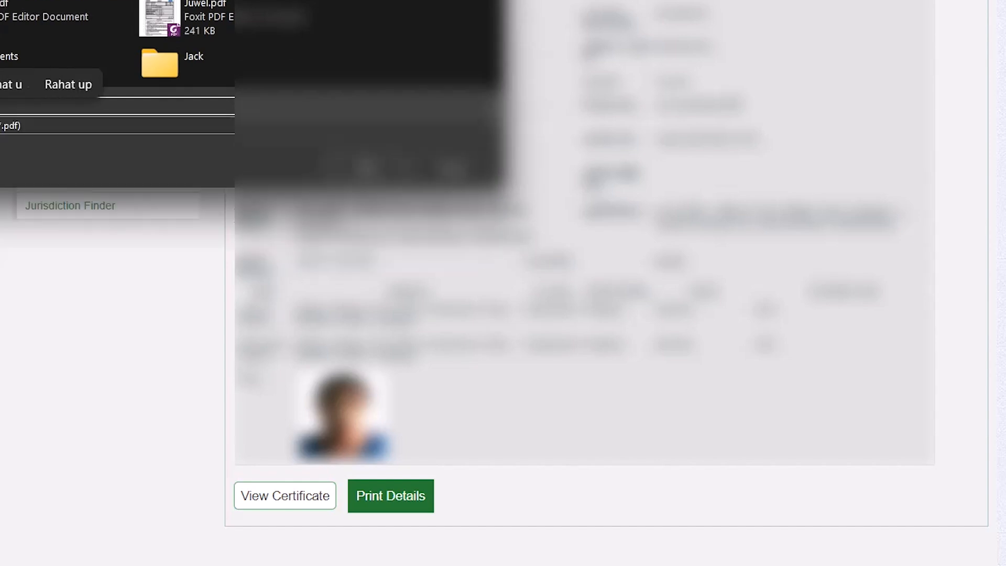
text(n)
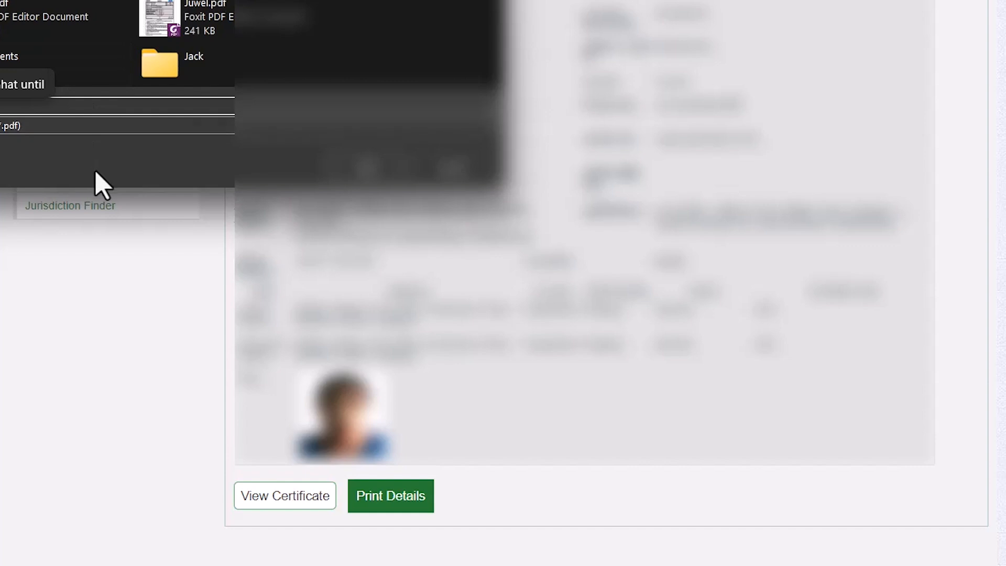
click(362, 172)
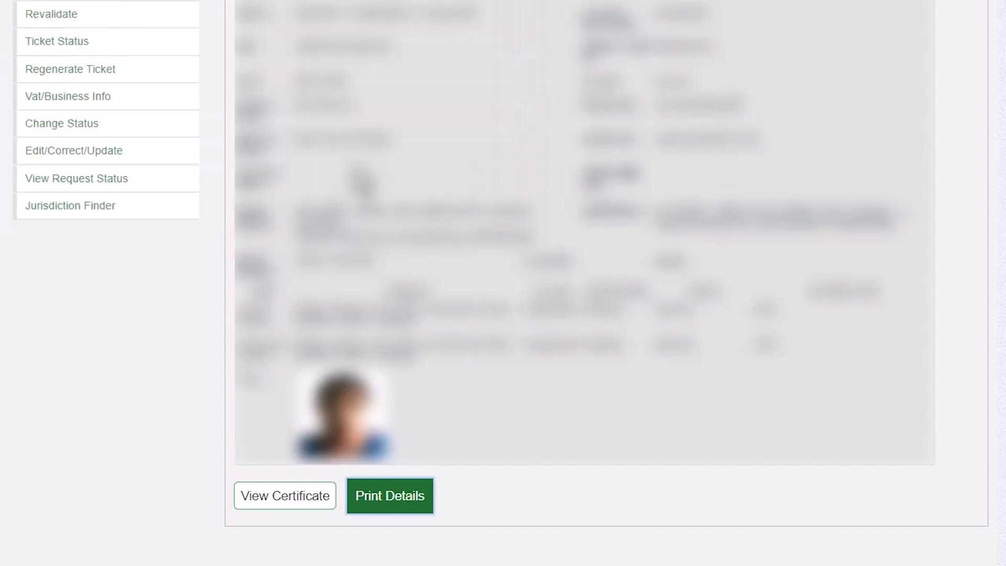
Open the taxpayer's TIN certificate from the registration details page
click(294, 504)
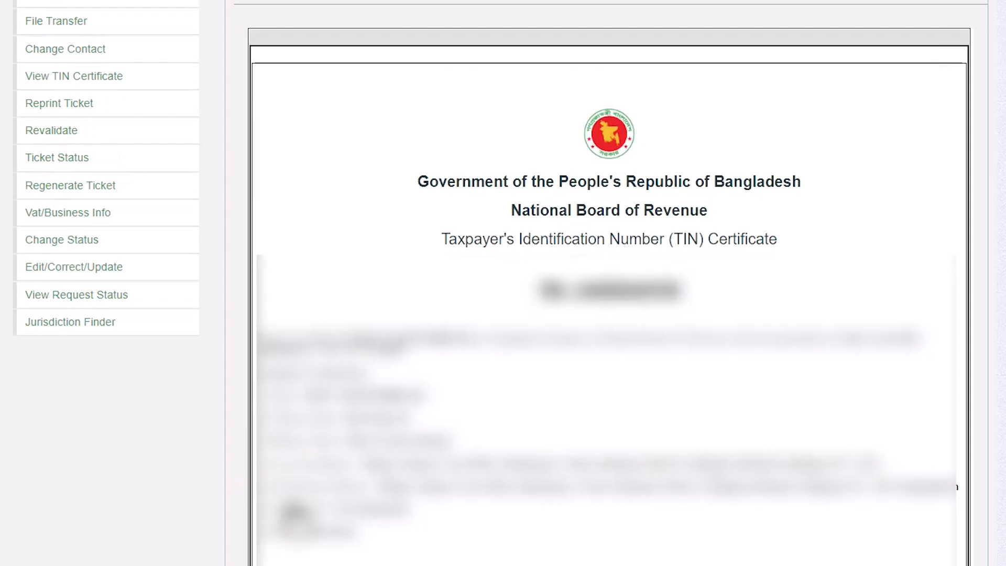
scroll(499, 382, down, 9)
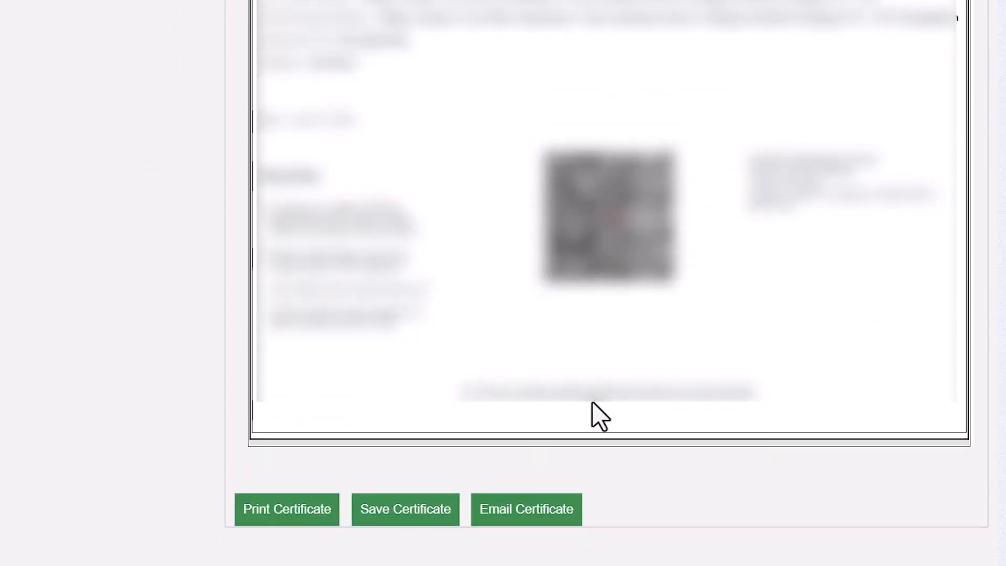